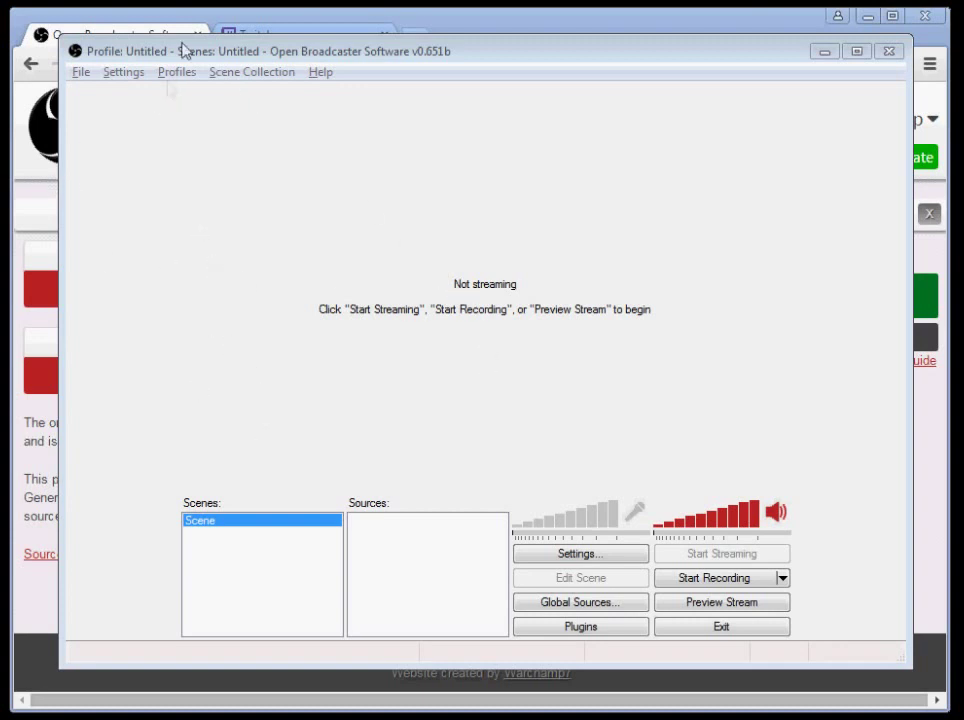
# - Bring OBS into focus and start previewing the stream output
pyautogui.click(357, 262)
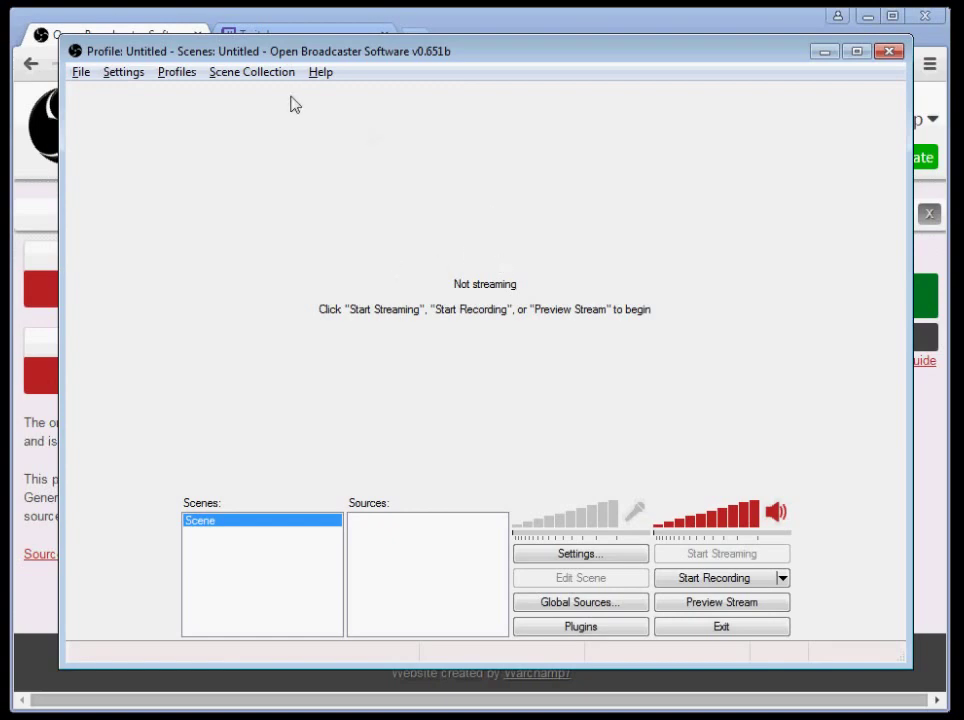
pyautogui.click(46, 26)
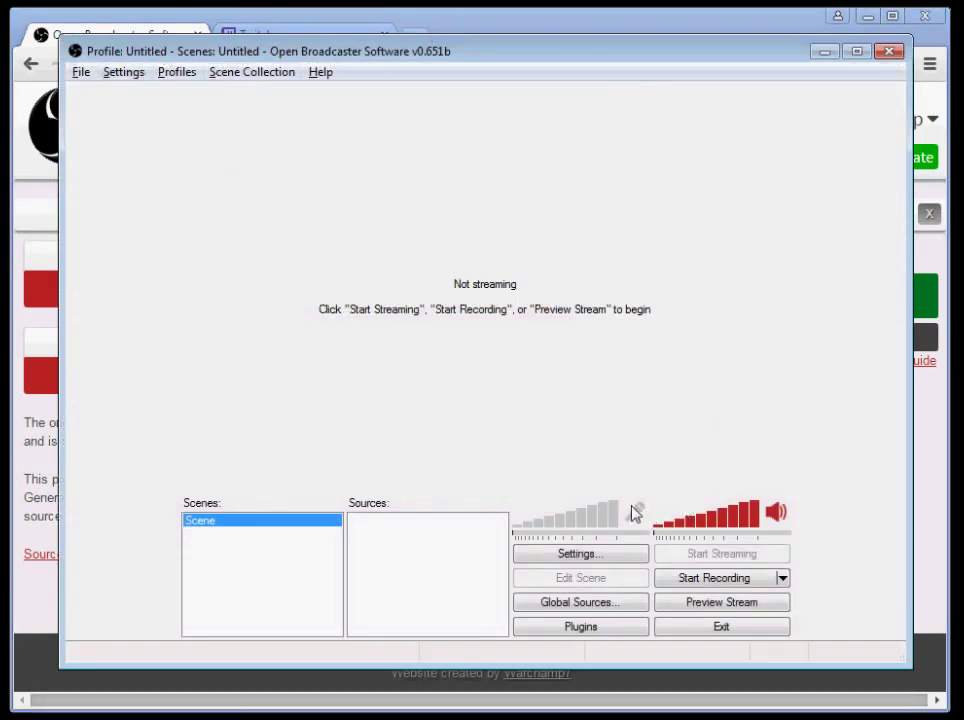
pyautogui.click(690, 605)
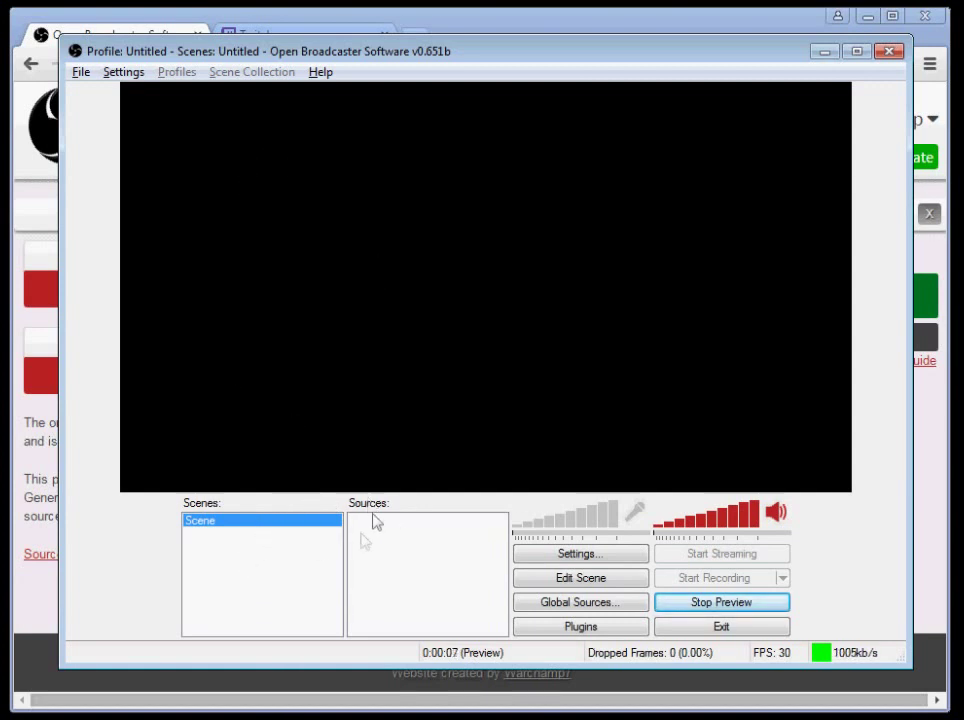
# - Add a new scene named Scene 2 to the scenes list
pyautogui.rightClick(229, 544)
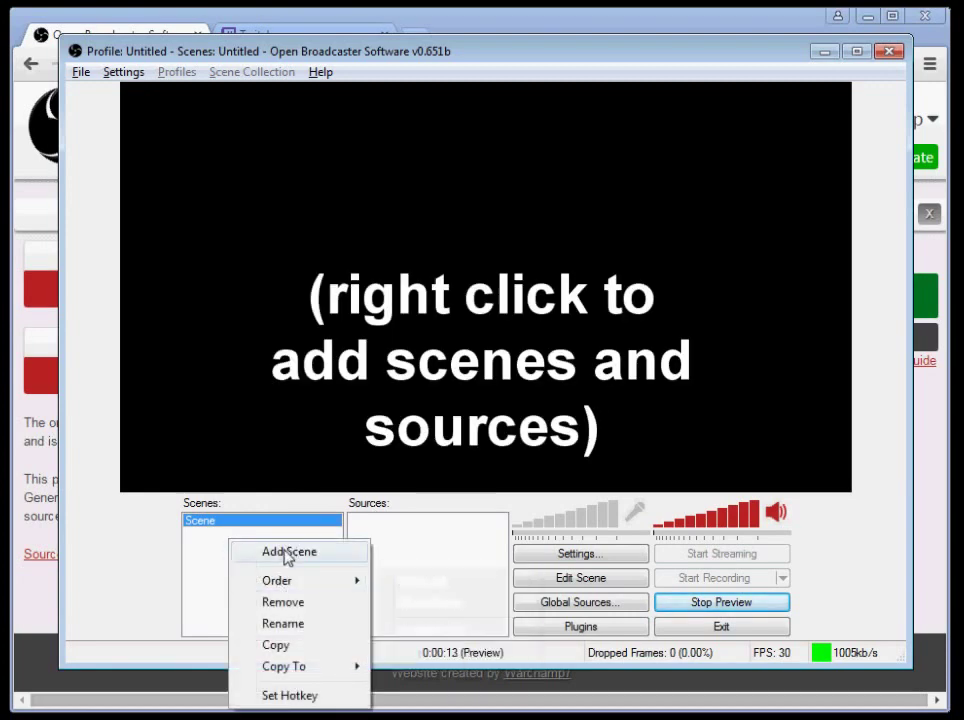
pyautogui.click(287, 553)
pyautogui.click(88, 509)
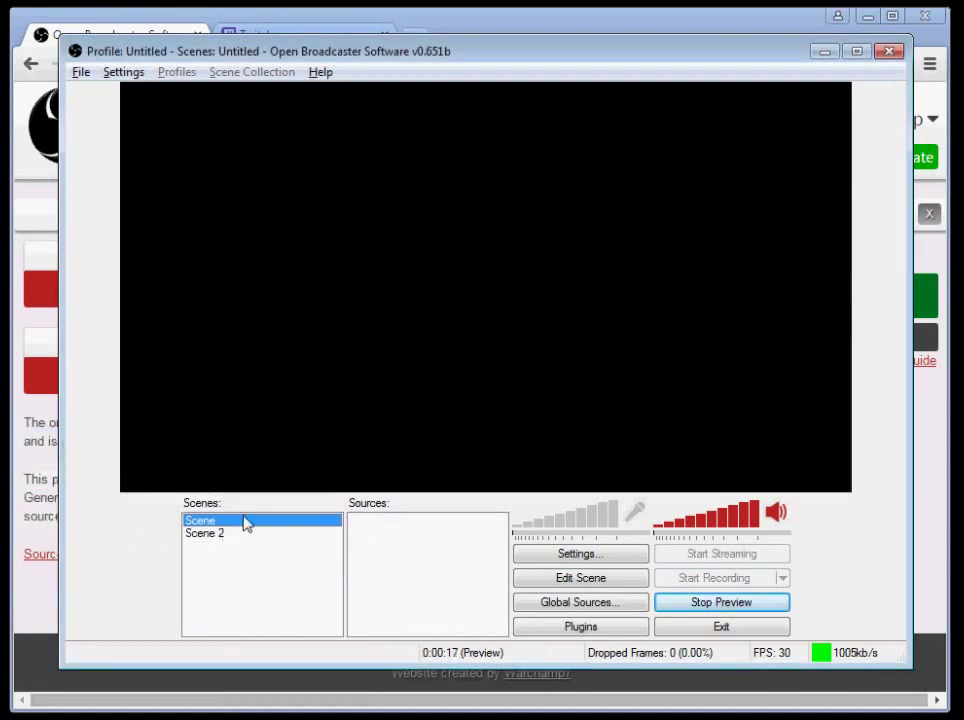
# - Add a new text source to the first scene, accepting its default name
pyautogui.rightClick(372, 542)
pyautogui.moveTo(412, 555)
pyautogui.click(385, 523)
pyautogui.rightClick(382, 528)
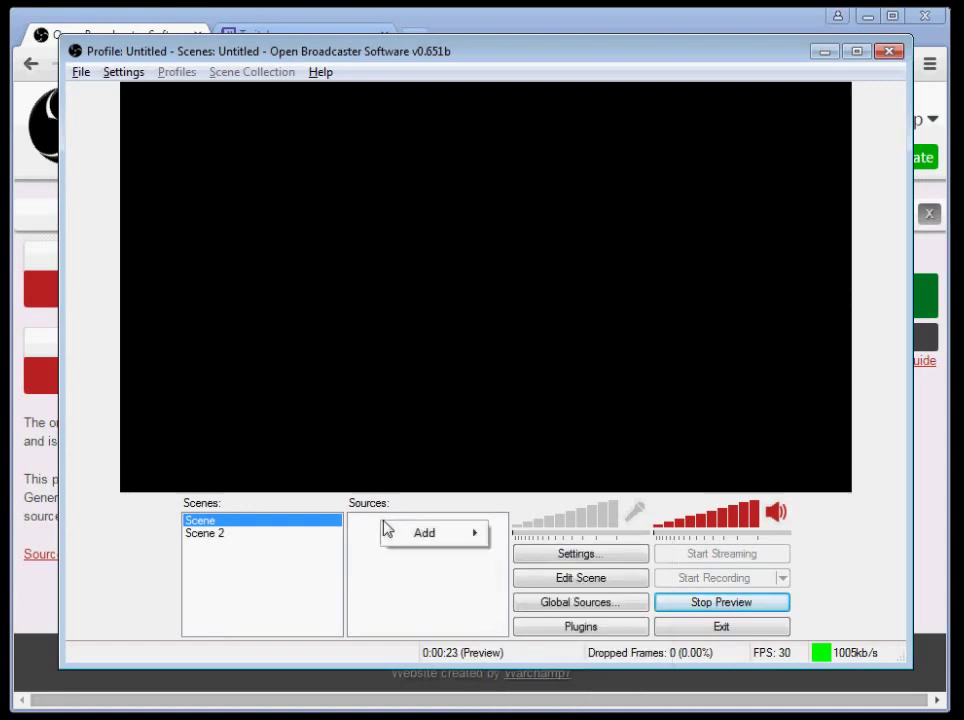
pyautogui.moveTo(412, 537)
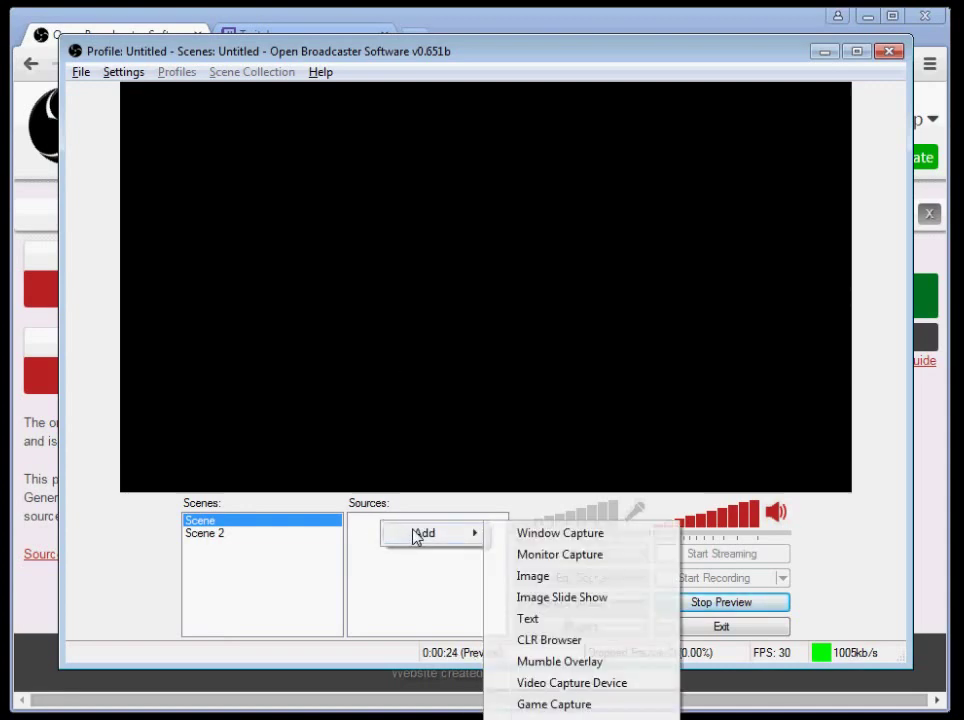
pyautogui.click(524, 620)
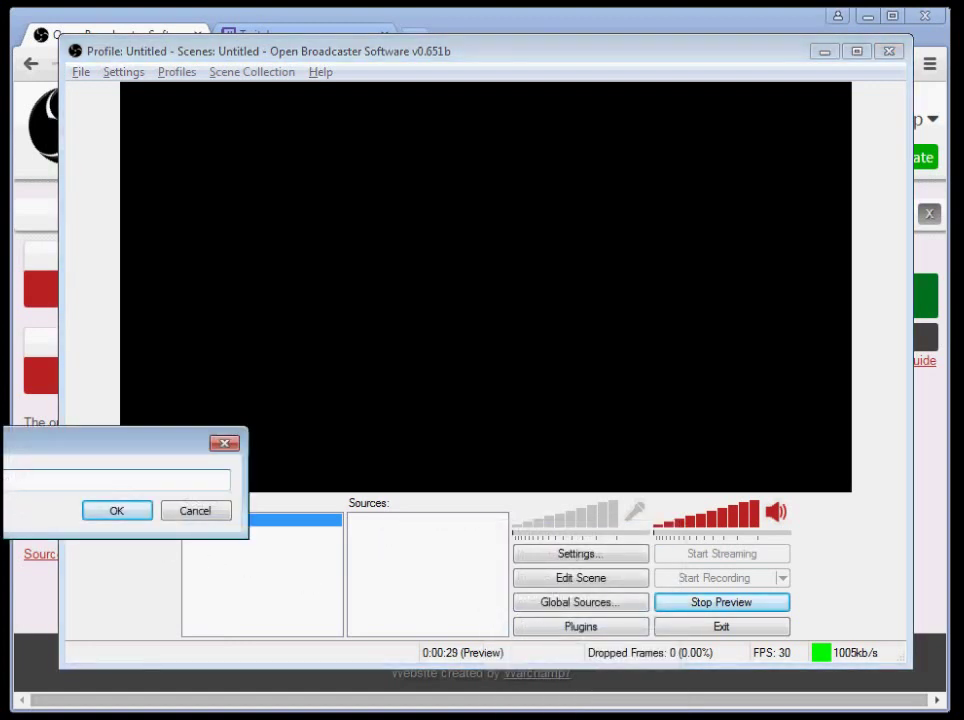
pyautogui.click(99, 515)
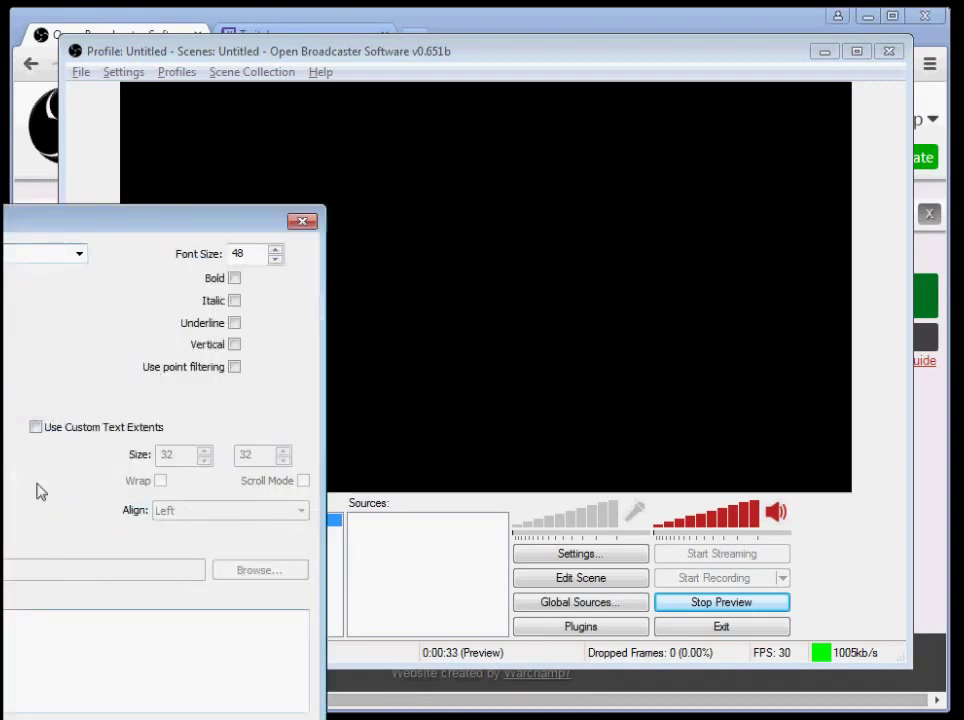
# - Set the BRB text source's font size to 62
pyautogui.moveTo(72, 214); pyautogui.dragTo(425, 113)
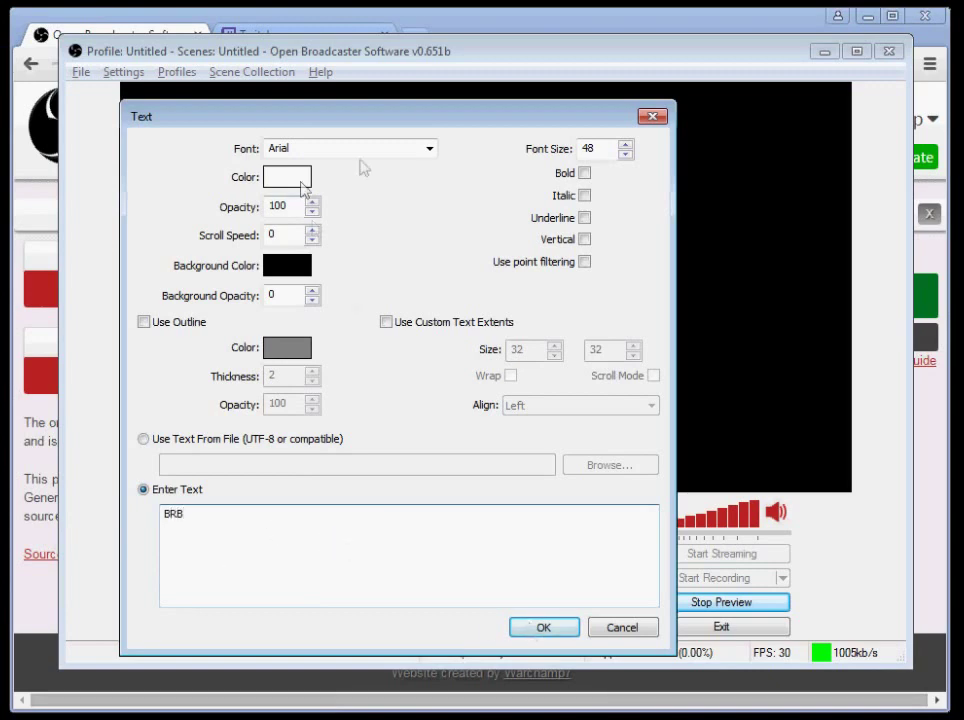
pyautogui.moveTo(606, 148); pyautogui.dragTo(502, 147)
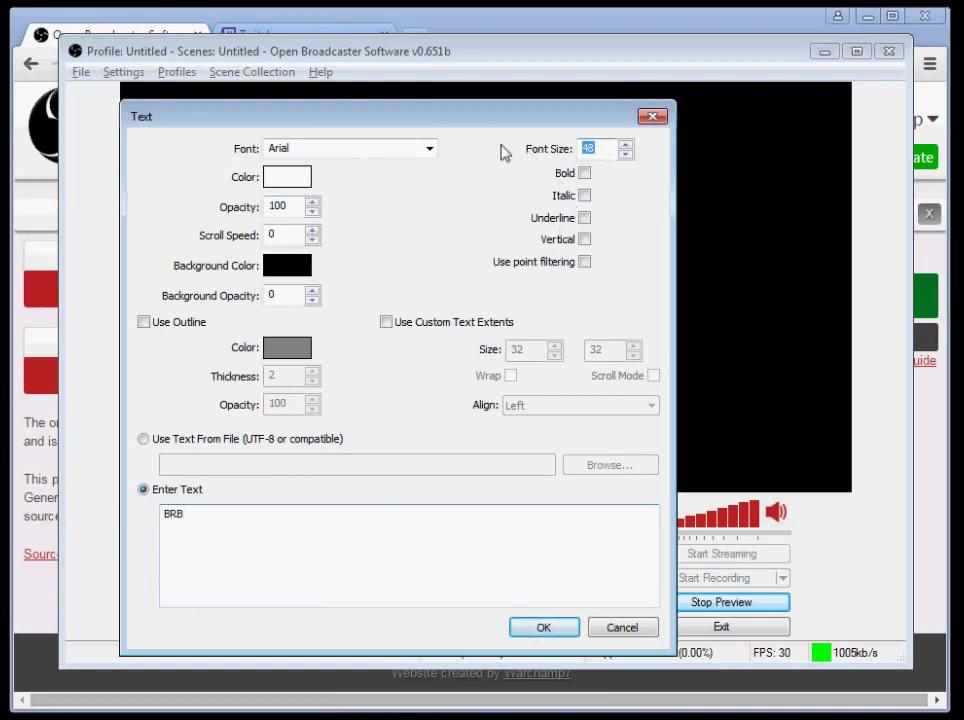
pyautogui.write('1')
pyautogui.press('Return')
pyautogui.rightClick(420, 527)
pyautogui.click(472, 659)
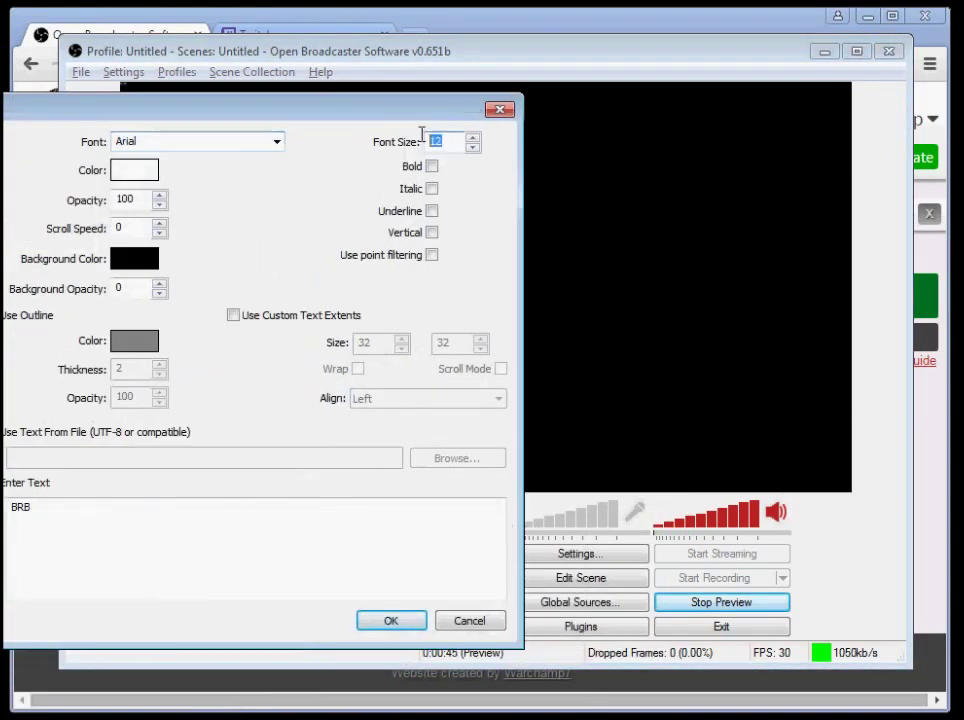
pyautogui.write('62')
pyautogui.press('Return')
# - Drag the BRB text to the centre of the preview, then switch to Scene 2
pyautogui.click(548, 579)
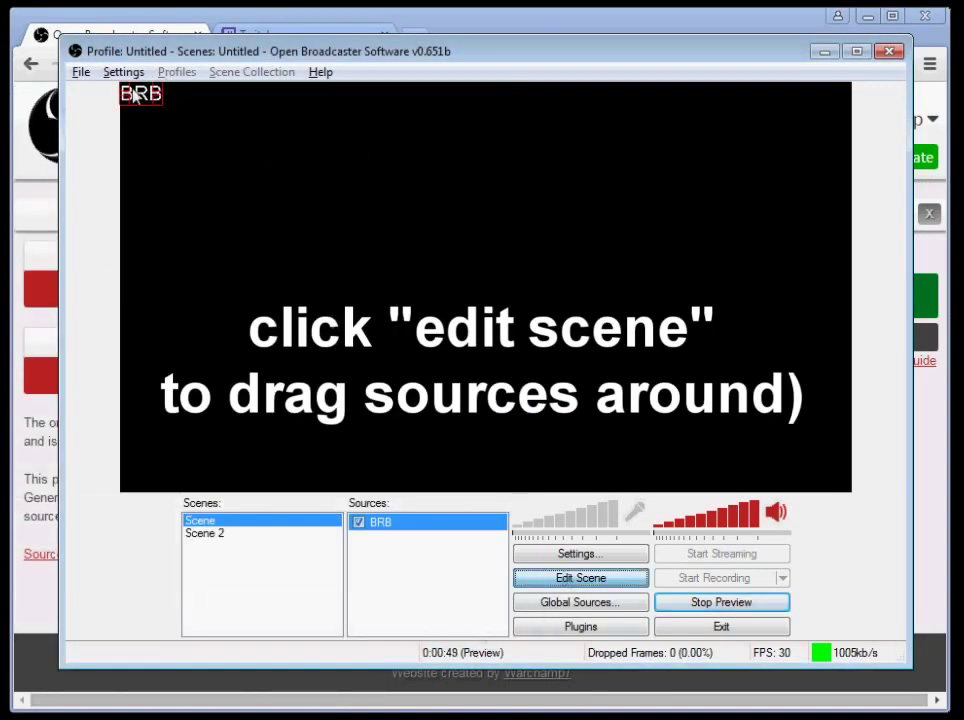
pyautogui.moveTo(133, 94); pyautogui.dragTo(330, 165)
pyautogui.moveTo(489, 242); pyautogui.dragTo(481, 306)
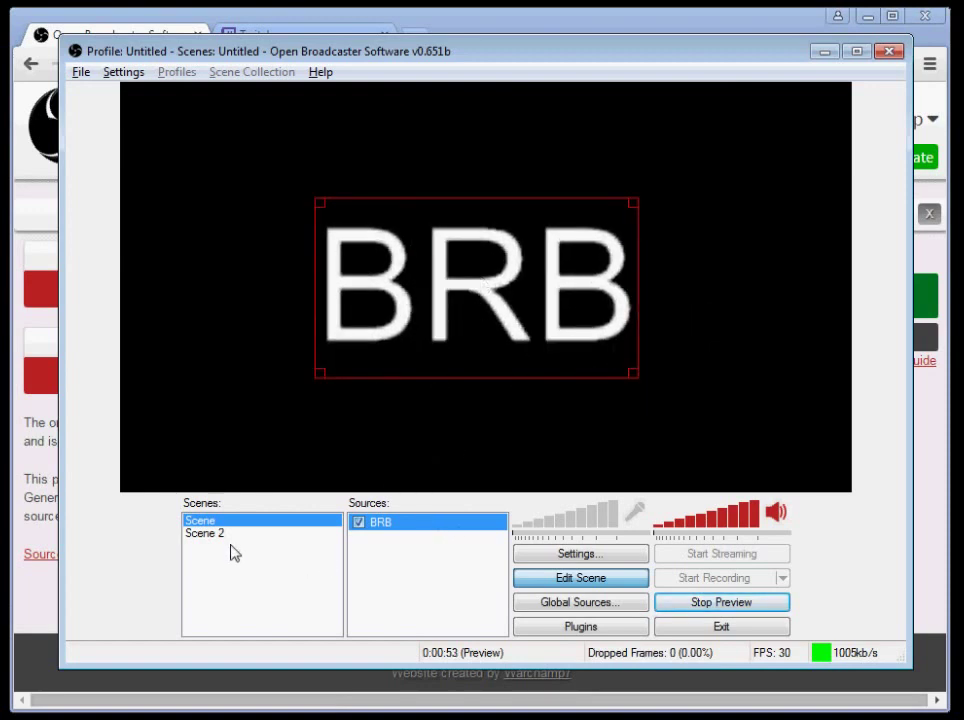
pyautogui.click(578, 577)
pyautogui.click(268, 533)
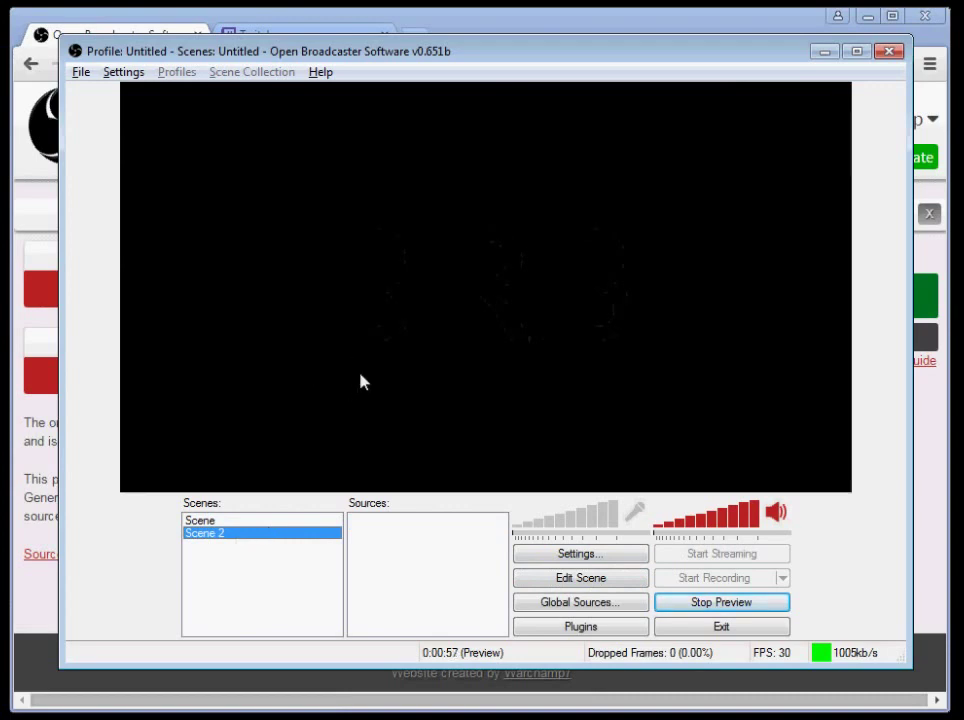
# - Add a source named Game Capture targeting the Chrome application window to Scene 2
pyautogui.rightClick(370, 523)
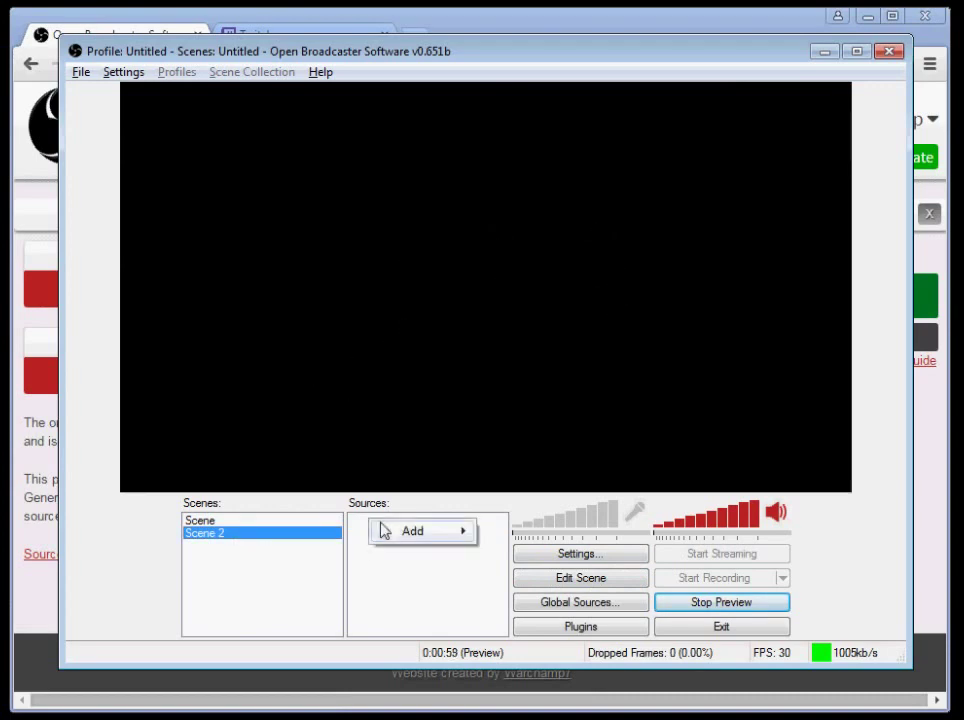
pyautogui.moveTo(392, 535)
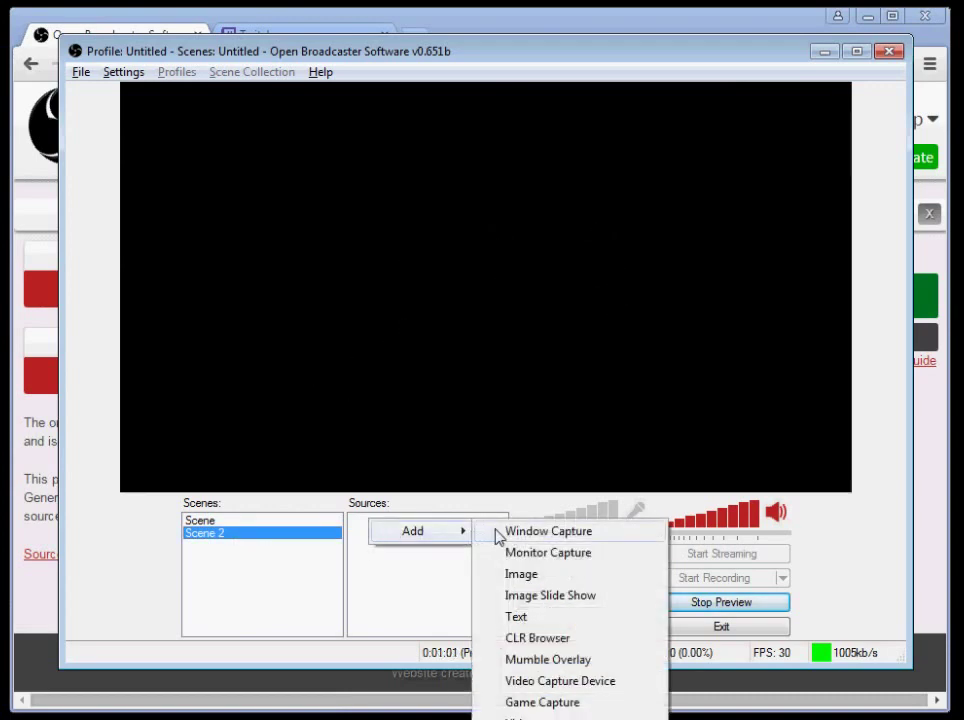
pyautogui.click(540, 702)
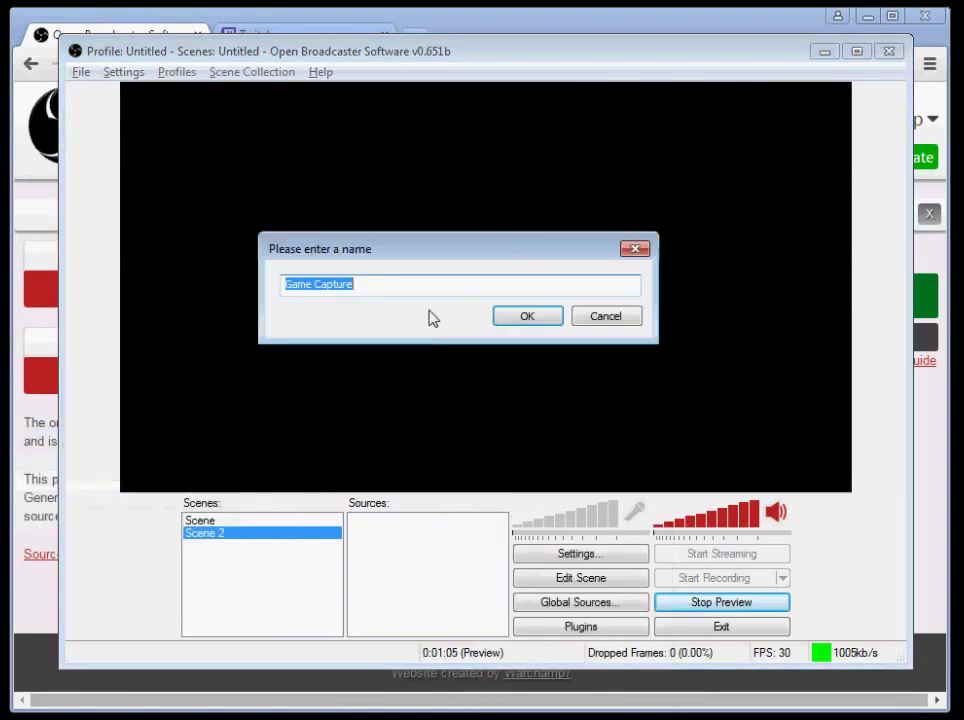
pyautogui.click(516, 320)
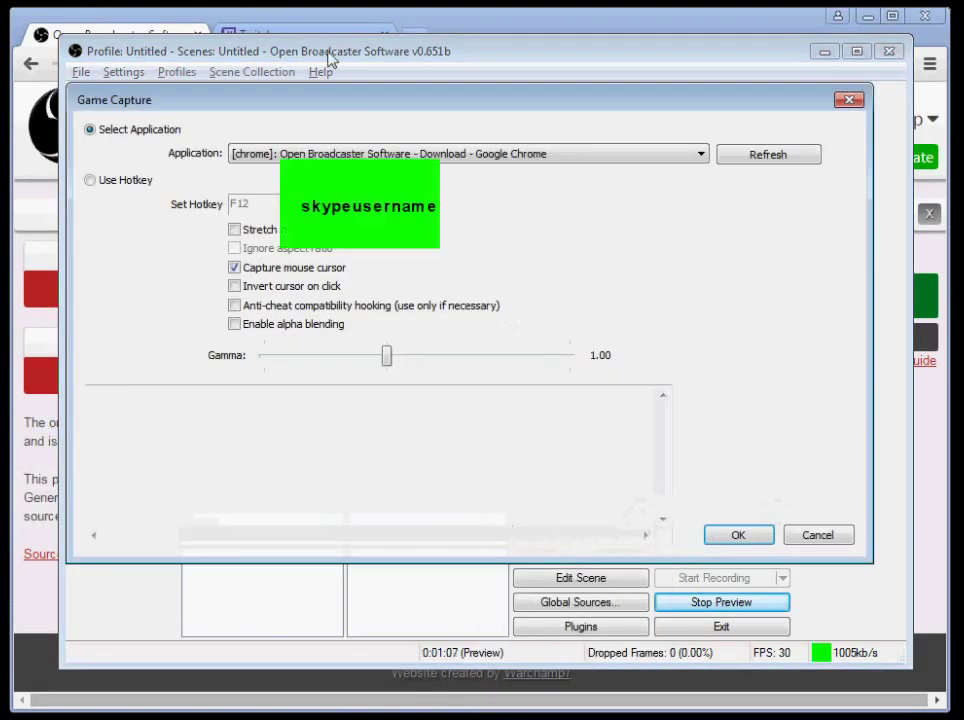
pyautogui.click(360, 154)
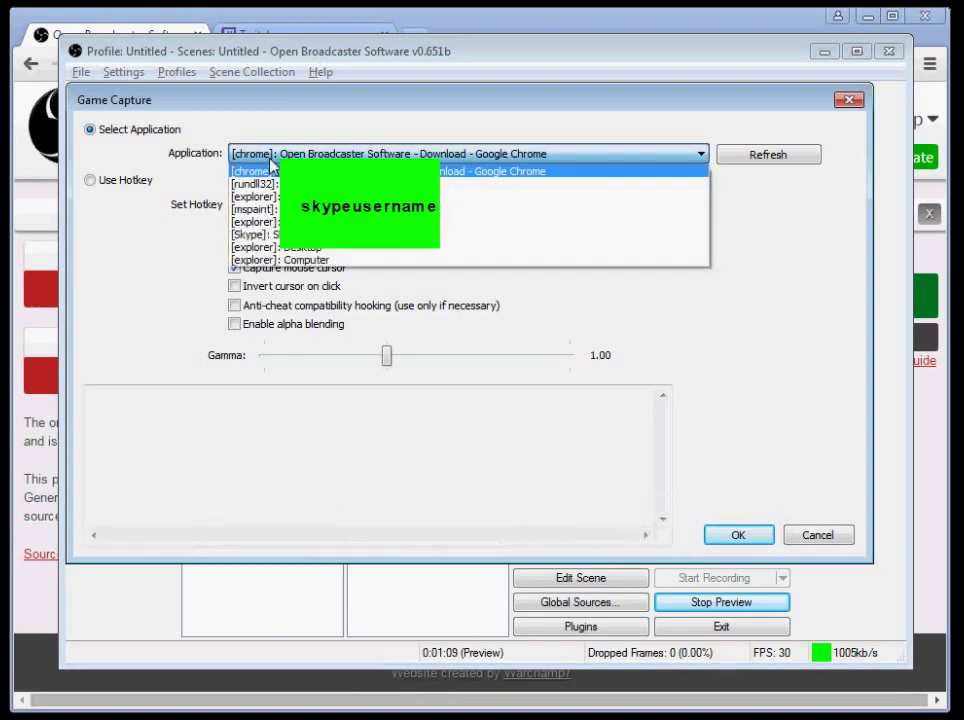
pyautogui.click(271, 162)
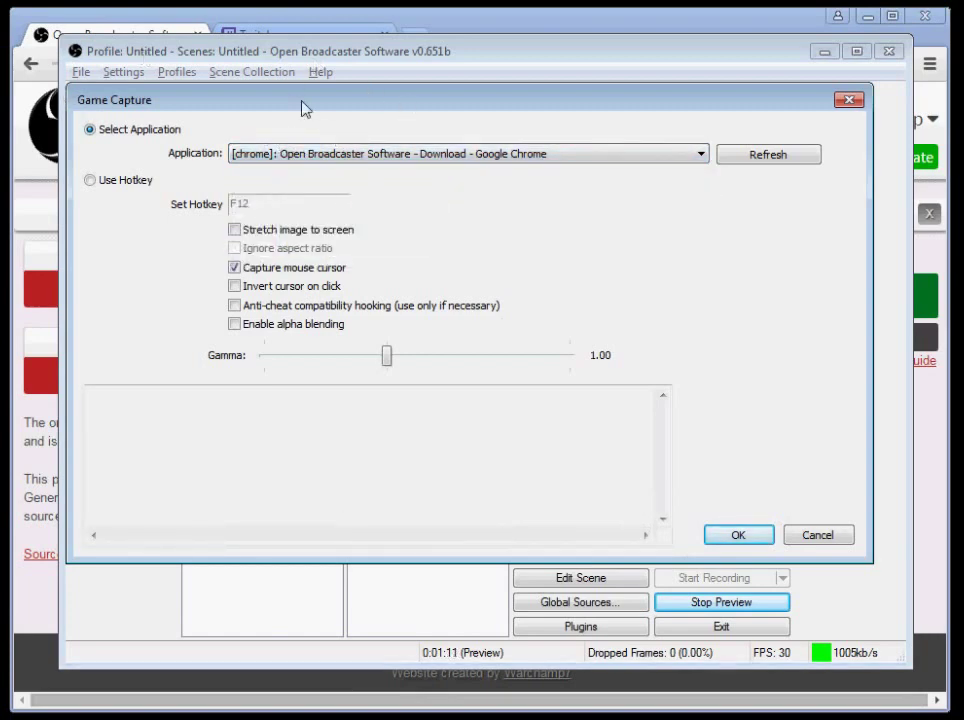
pyautogui.click(376, 154)
pyautogui.click(455, 168)
pyautogui.click(383, 152)
pyautogui.click(538, 271)
pyautogui.click(738, 534)
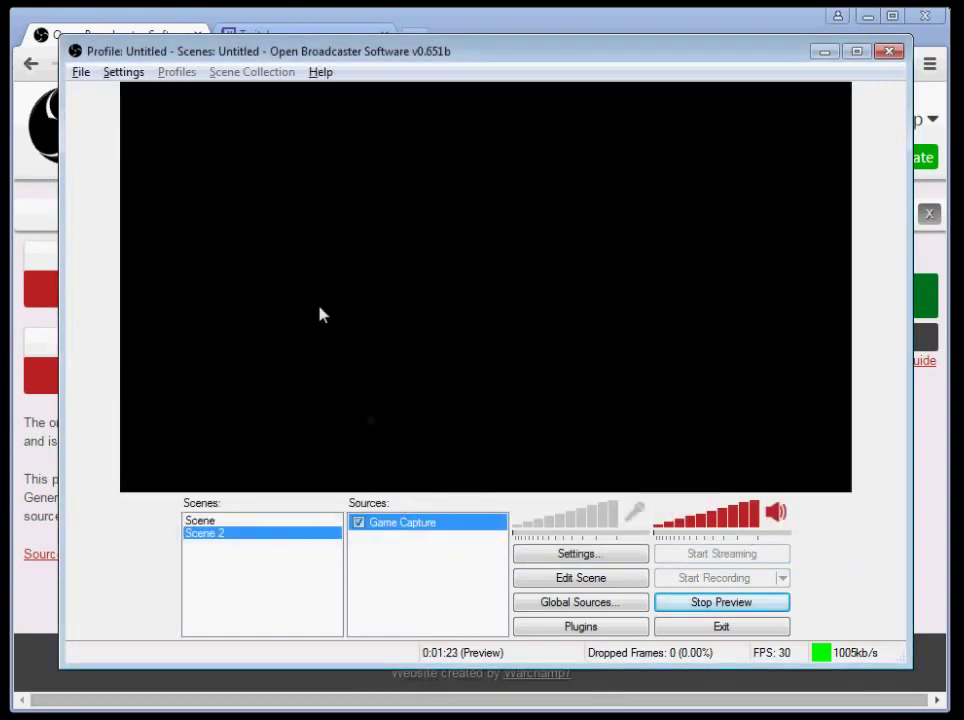
# - Recheck the Game Capture source settings, keeping Chrome as the capture target
pyautogui.rightClick(402, 527)
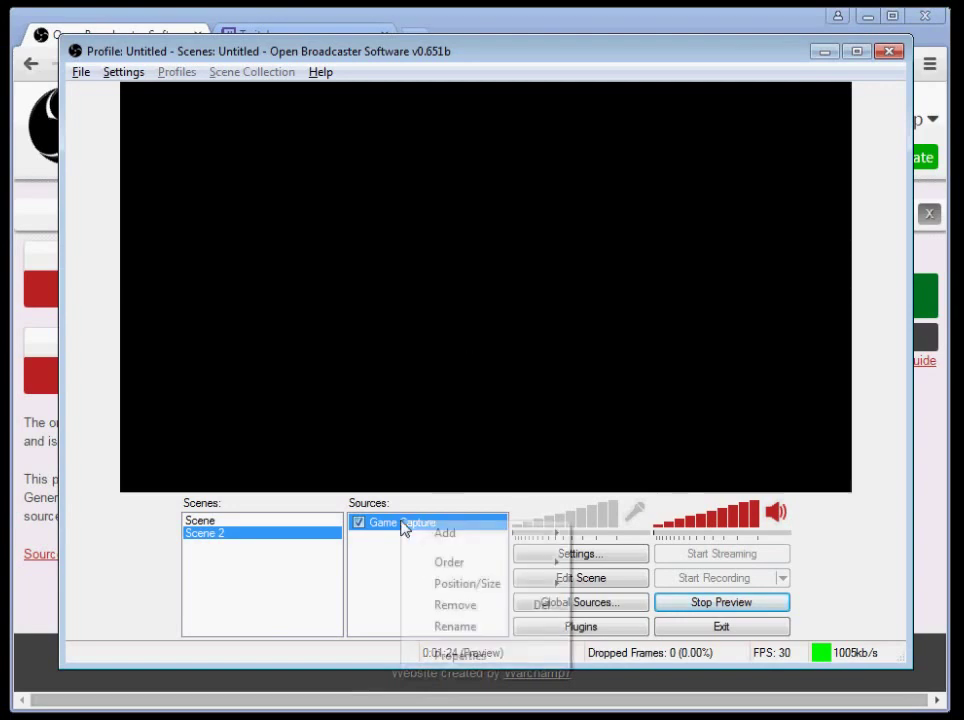
pyautogui.click(463, 655)
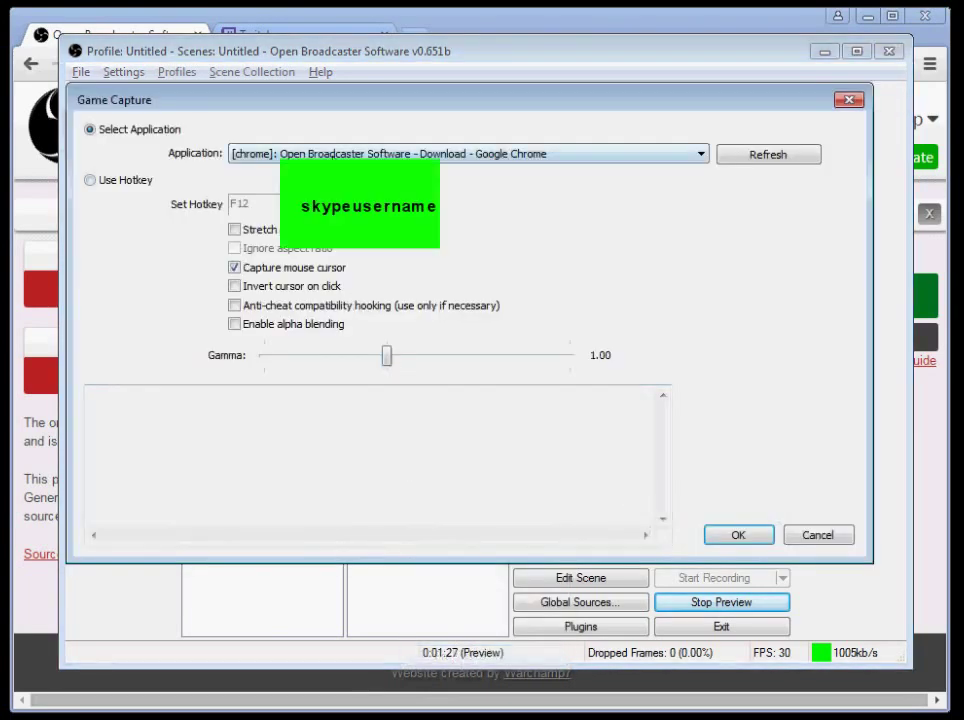
pyautogui.click(240, 154)
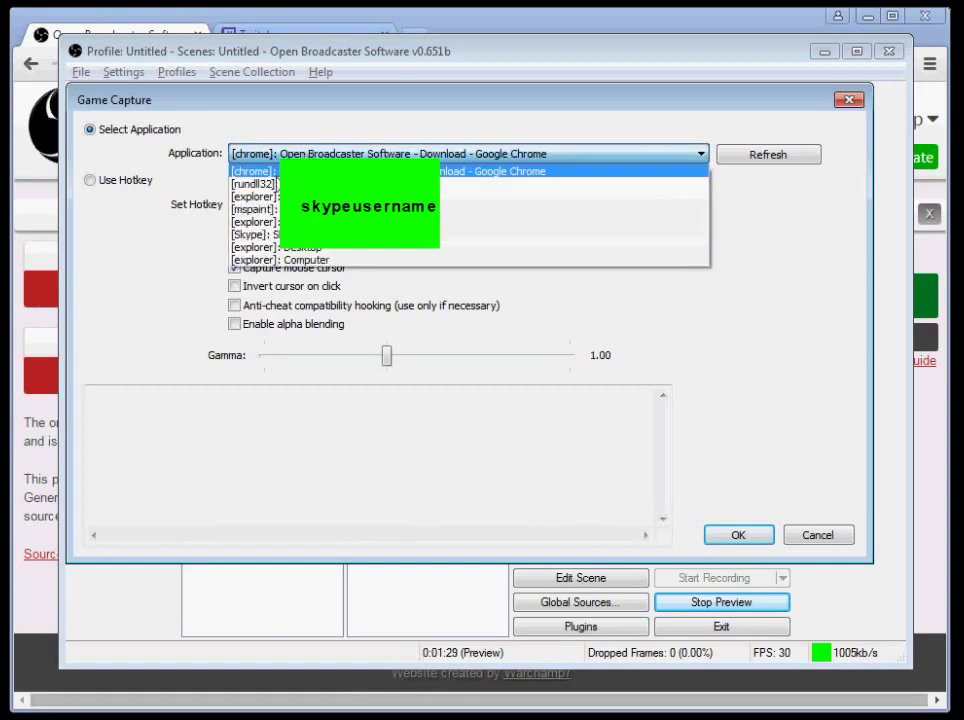
pyautogui.click(307, 153)
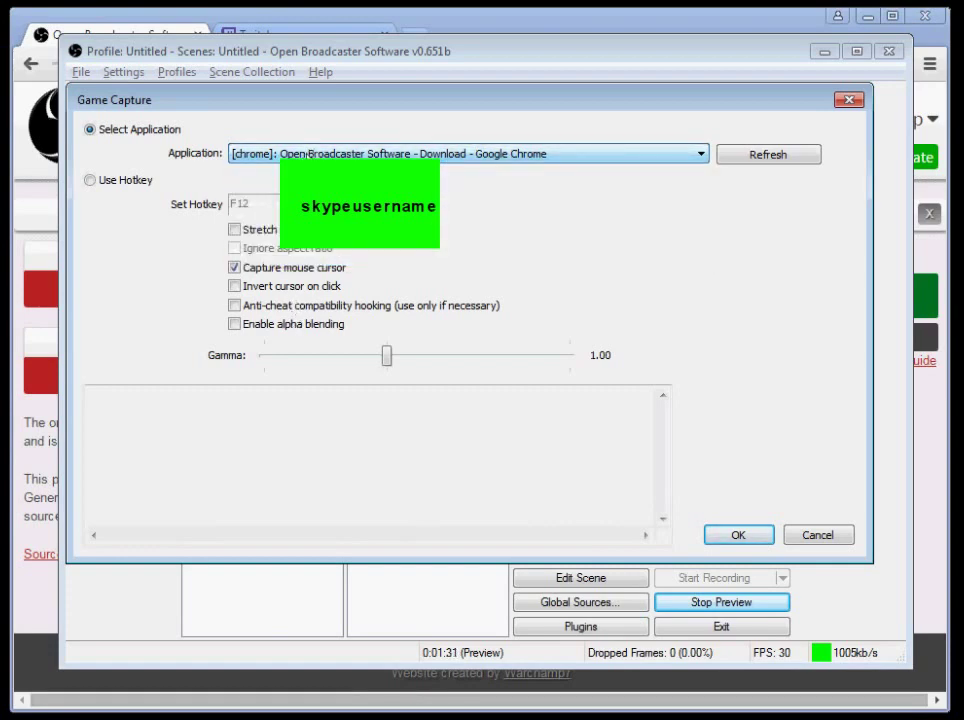
pyautogui.click(735, 535)
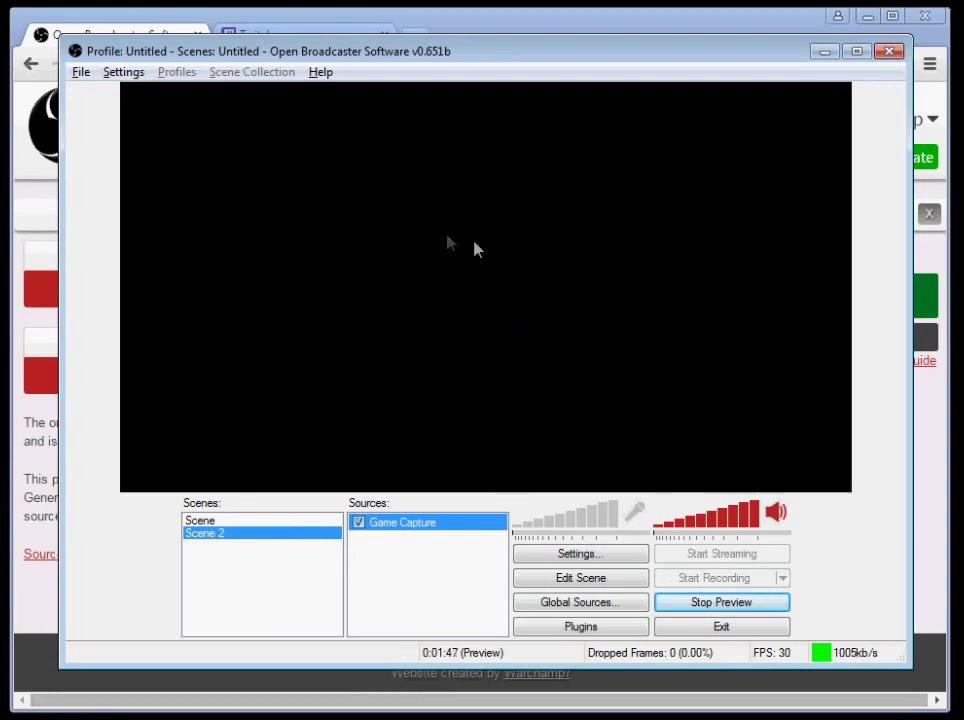
# - Stop the preview and open the Settings window centred on screen
pyautogui.click(721, 602)
pyautogui.click(123, 72)
pyautogui.click(140, 104)
pyautogui.moveTo(196, 148); pyautogui.dragTo(608, 30)
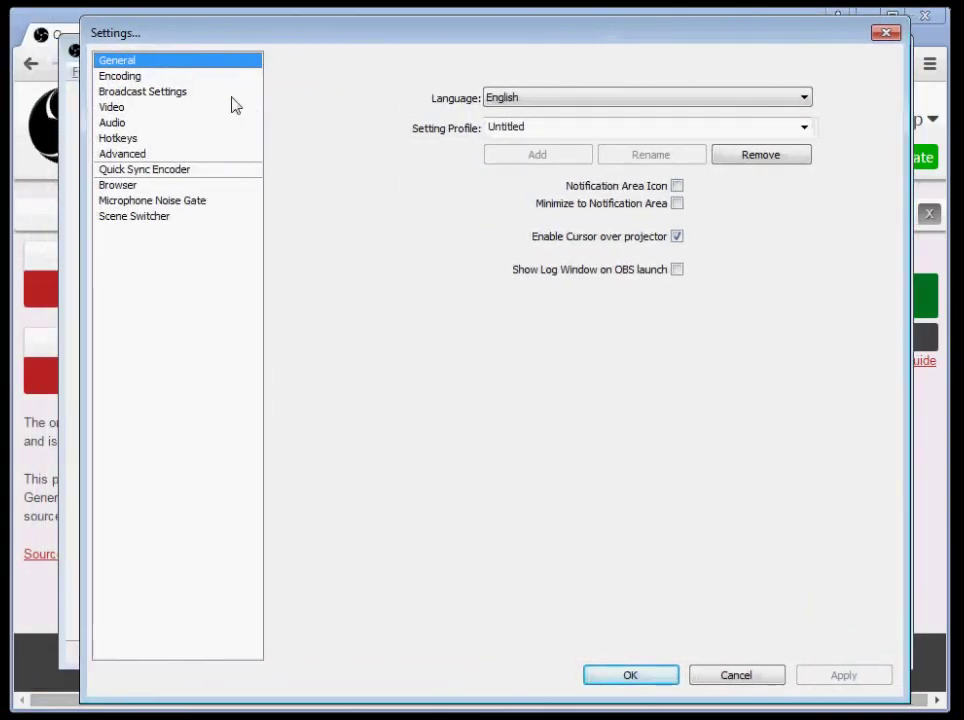
# - Keep x264 encoding with CBR and 1000 kb/s max bitrate, then head to Broadcast Settings
pyautogui.click(125, 77)
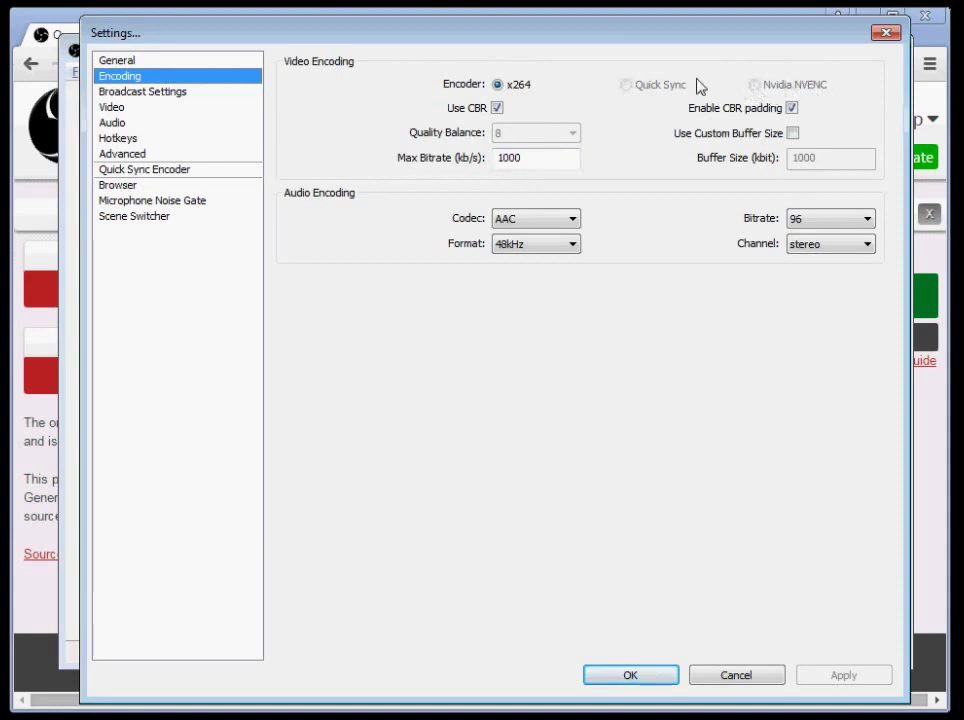
pyautogui.click(497, 84)
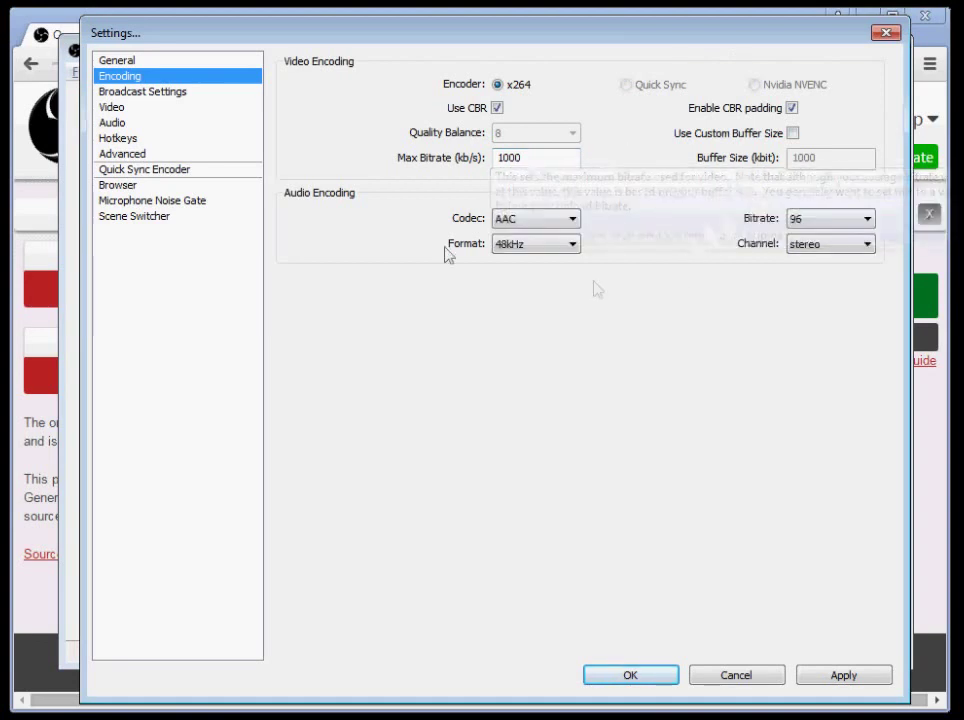
pyautogui.click(151, 94)
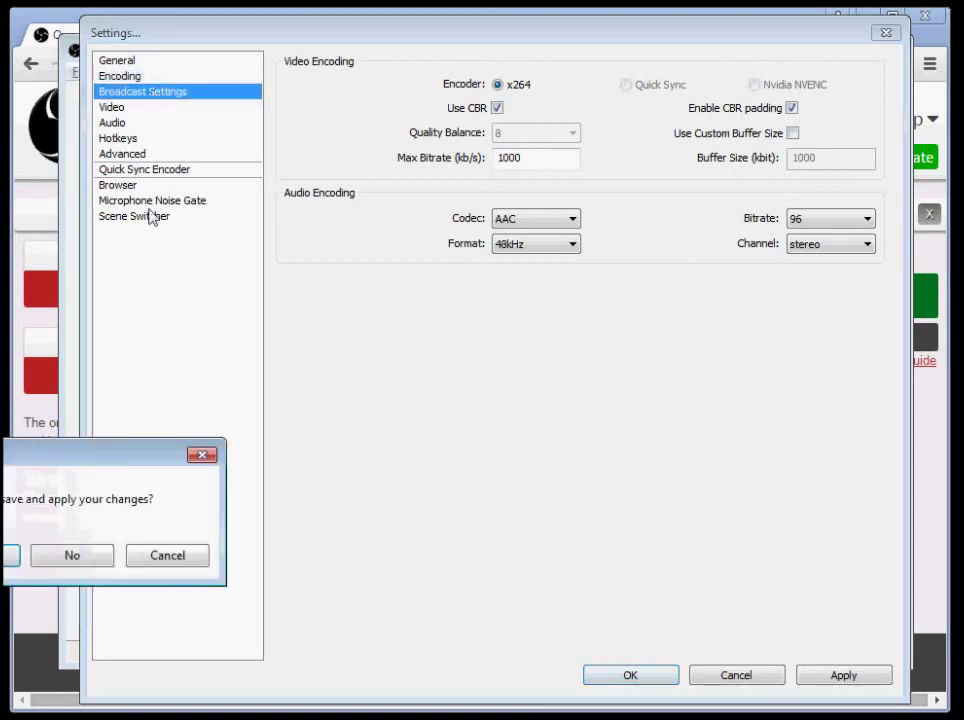
# - Save the encoding changes and target Twitch's US Central: Dallas, TX server
pyautogui.click(71, 554)
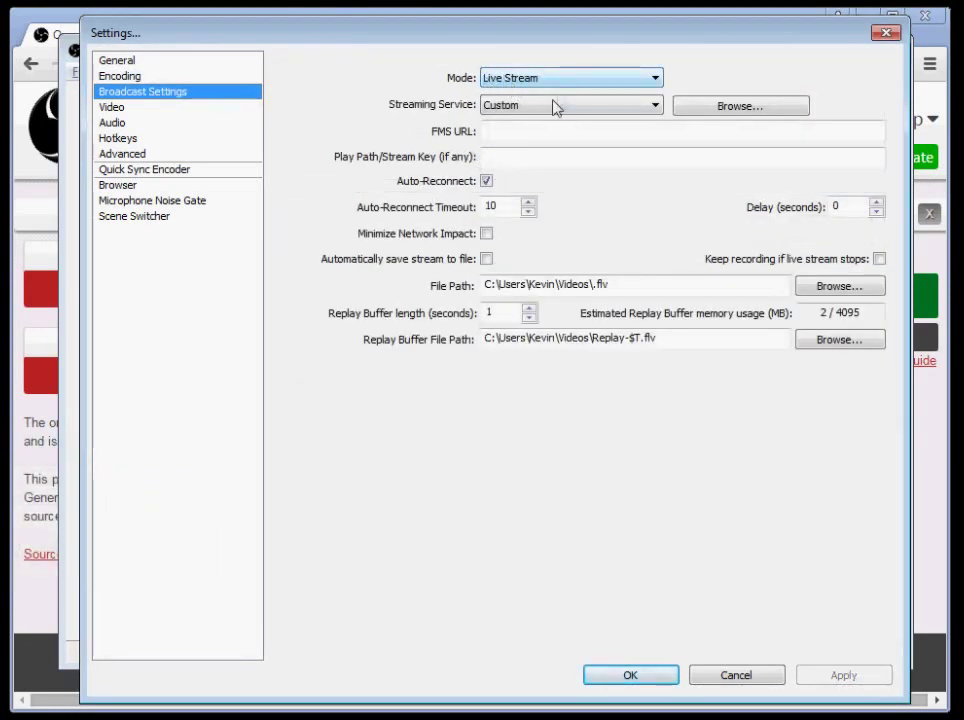
pyautogui.click(550, 106)
pyautogui.scroll(1, 540, 130)
pyautogui.click(525, 131)
pyautogui.click(528, 135)
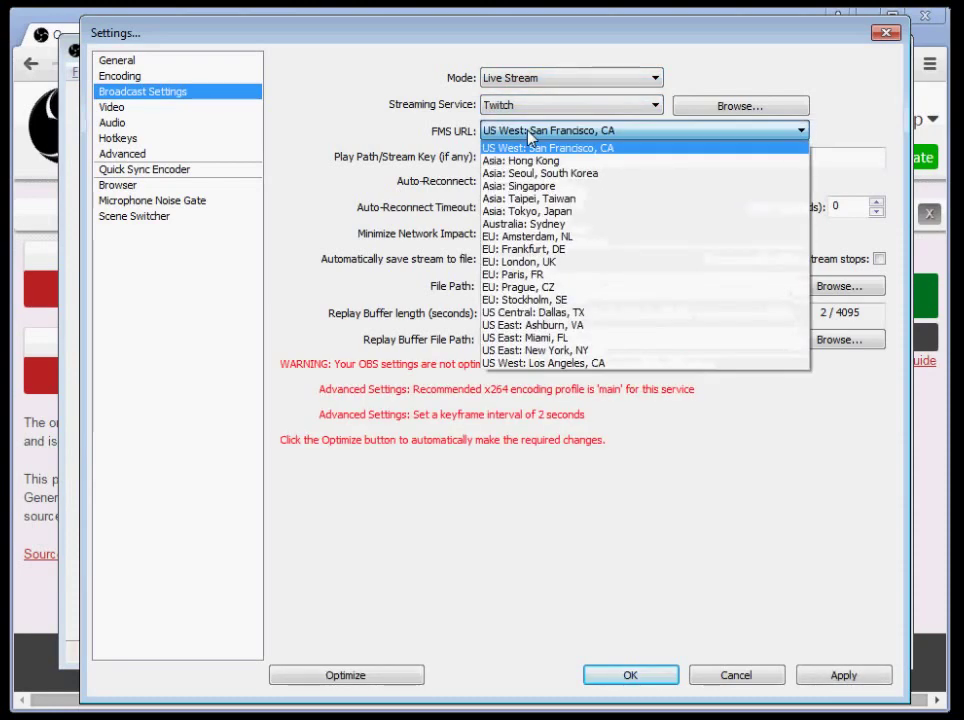
pyautogui.click(529, 312)
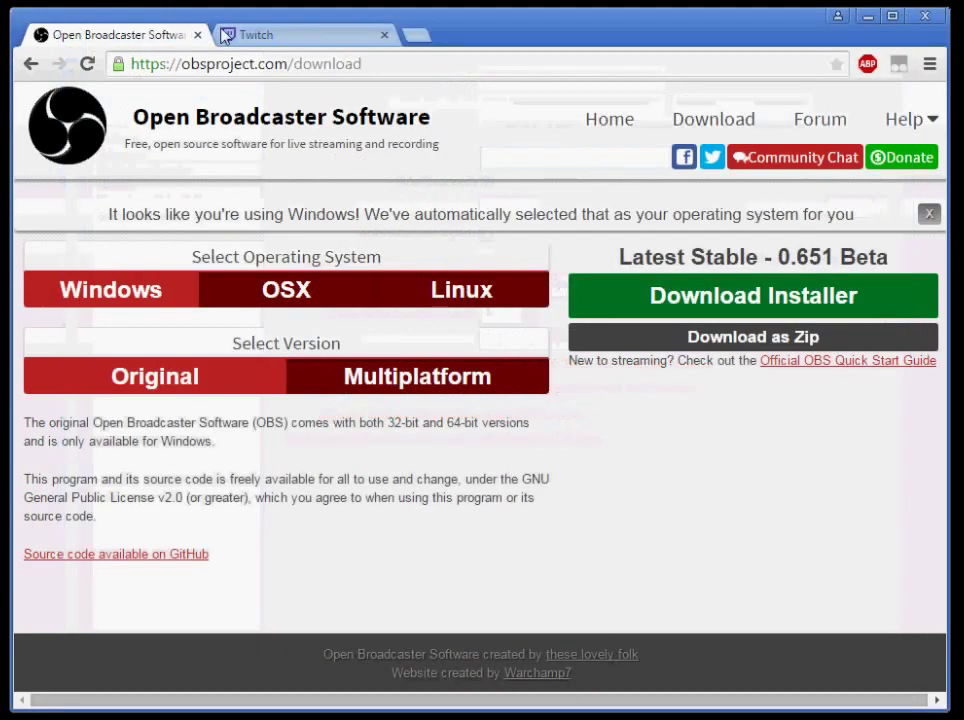
pyautogui.click(262, 36)
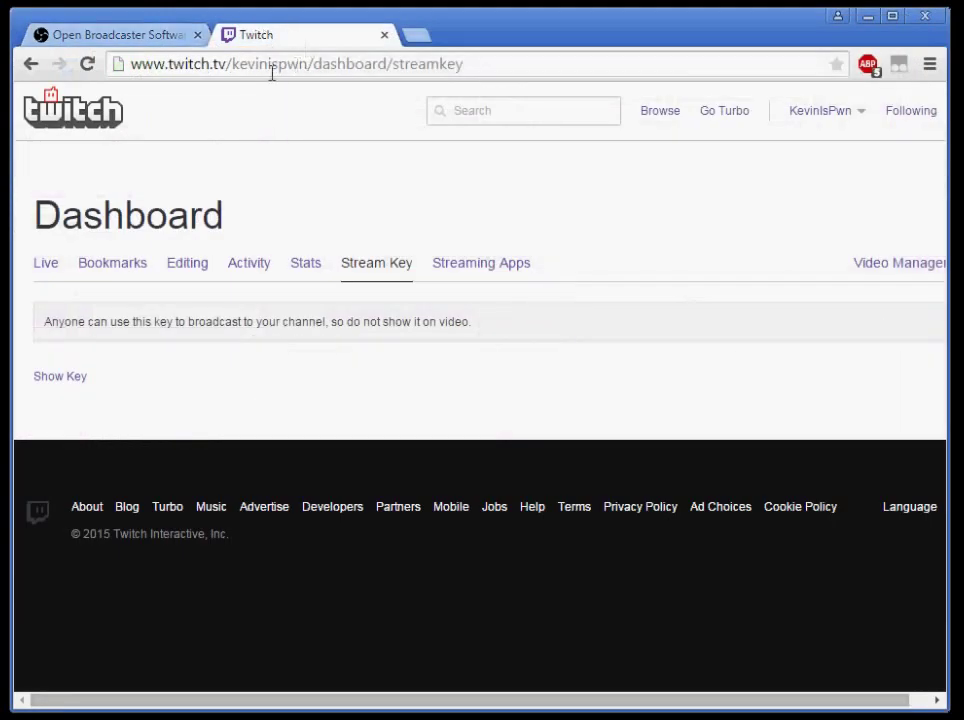
# - Reveal and copy the stream key on the Twitch dashboard
pyautogui.click(465, 62)
pyautogui.click(273, 204)
pyautogui.click(60, 380)
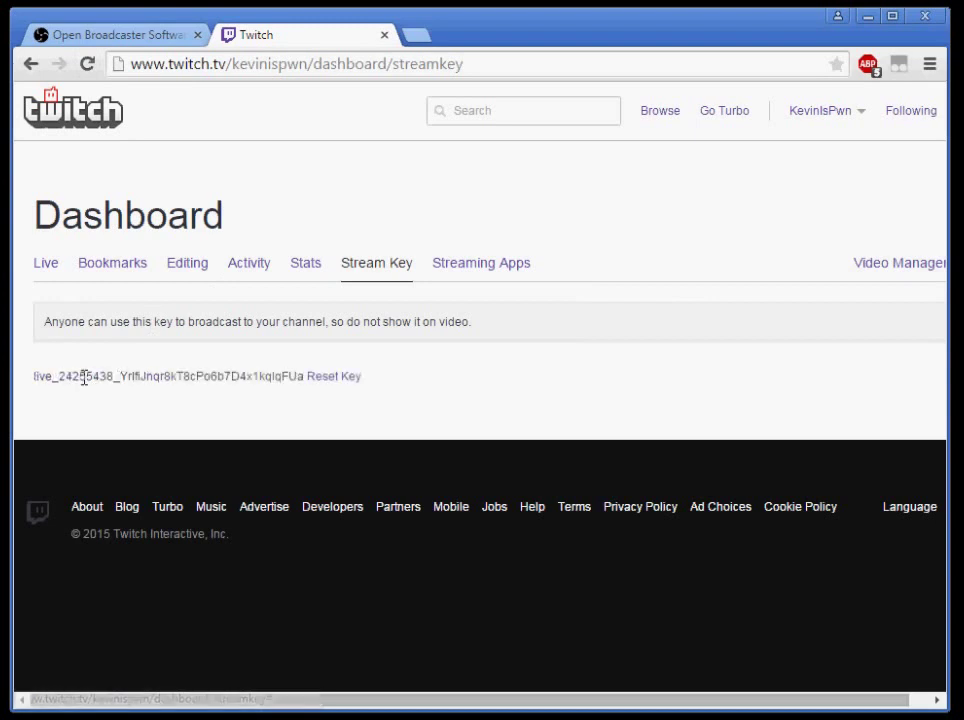
pyautogui.moveTo(34, 377); pyautogui.dragTo(298, 371)
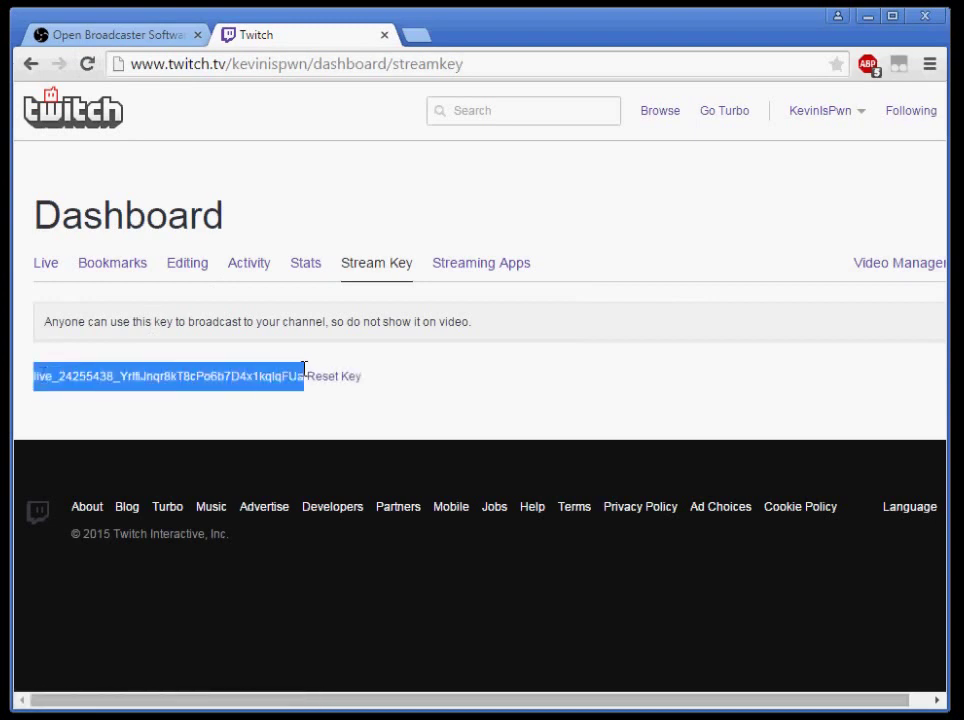
pyautogui.rightClick(275, 378)
pyautogui.click(300, 395)
# - Paste the stream key into OBS's Play Path/Stream Key field
pyautogui.hotkey('alt', 'Tab')
pyautogui.click(516, 157)
pyautogui.hotkey('ctrl', 'v')
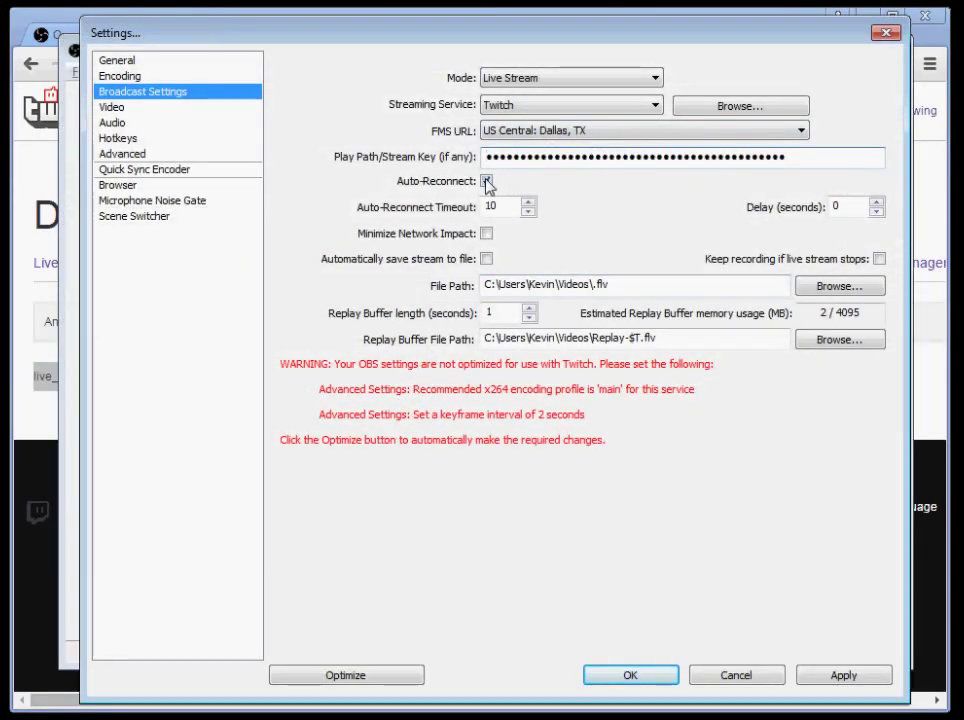
# - Leave 'Automatically save stream to file' off and apply the Twitch broadcast settings
pyautogui.click(486, 260)
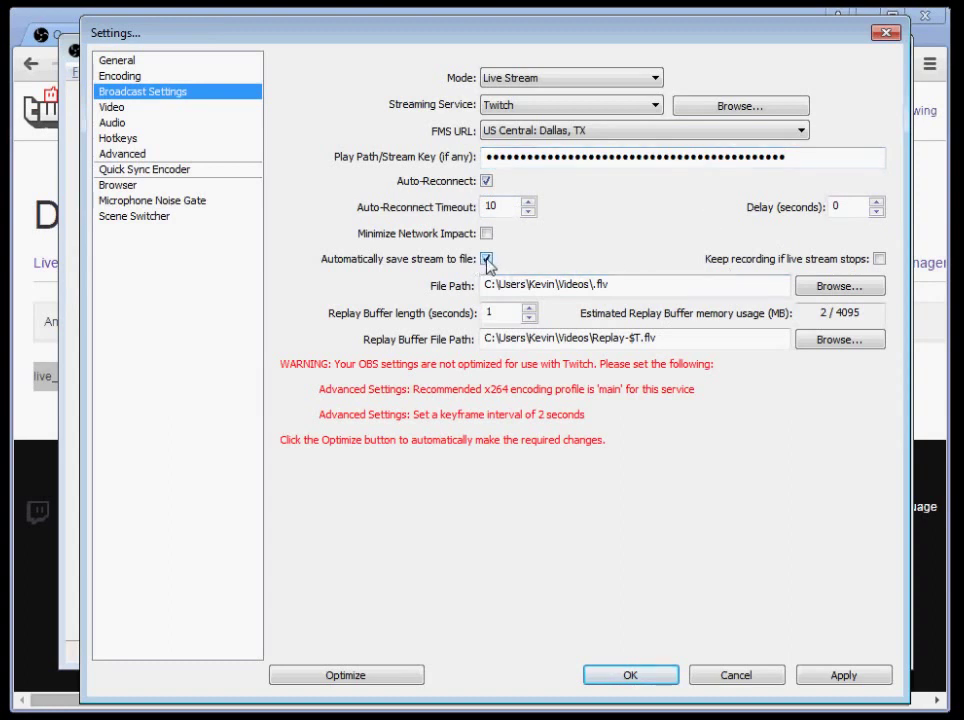
pyautogui.click(487, 260)
pyautogui.doubleClick(603, 284)
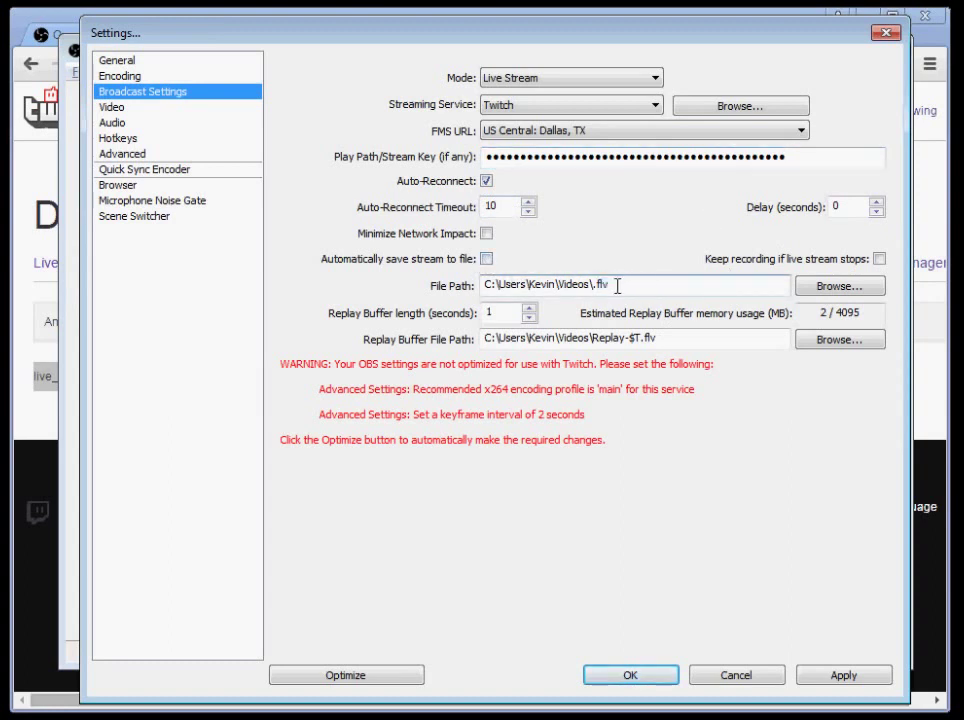
pyautogui.click(487, 260)
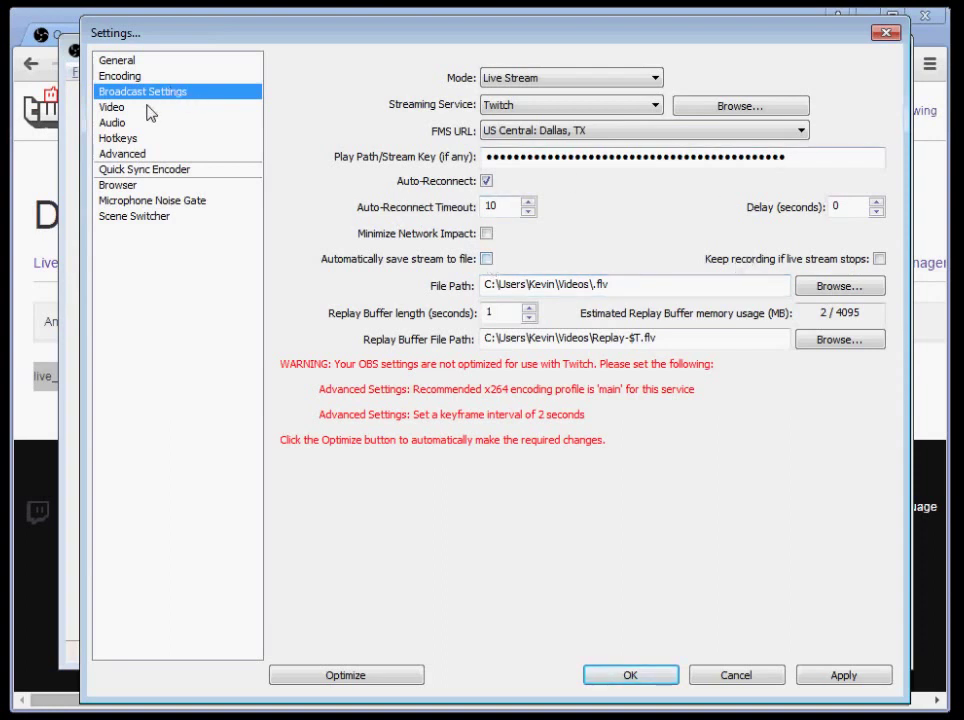
pyautogui.click(826, 677)
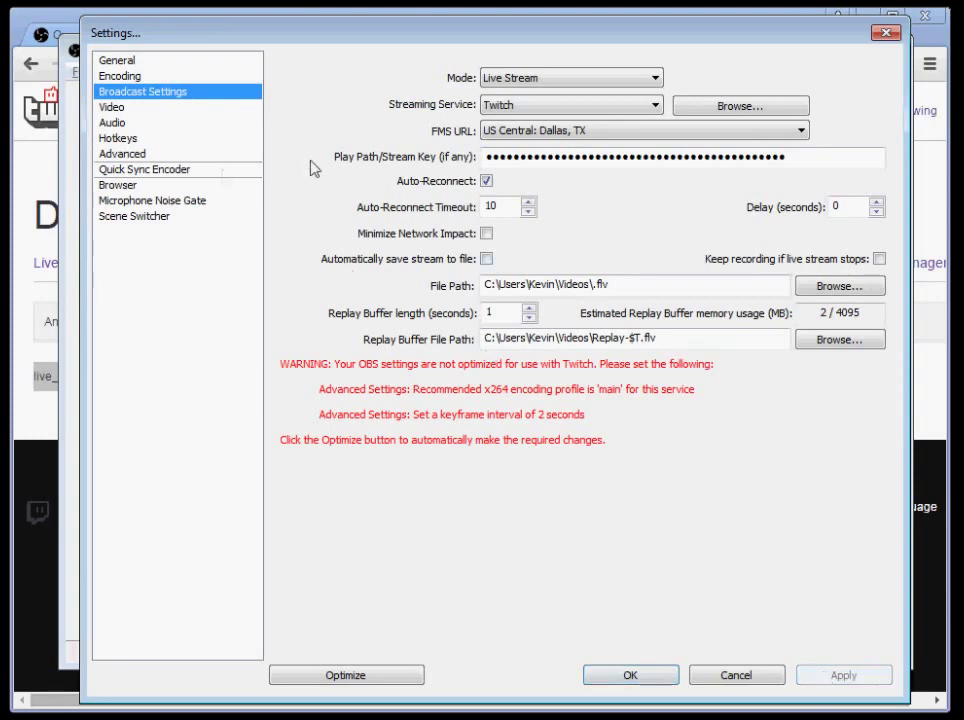
pyautogui.click(129, 108)
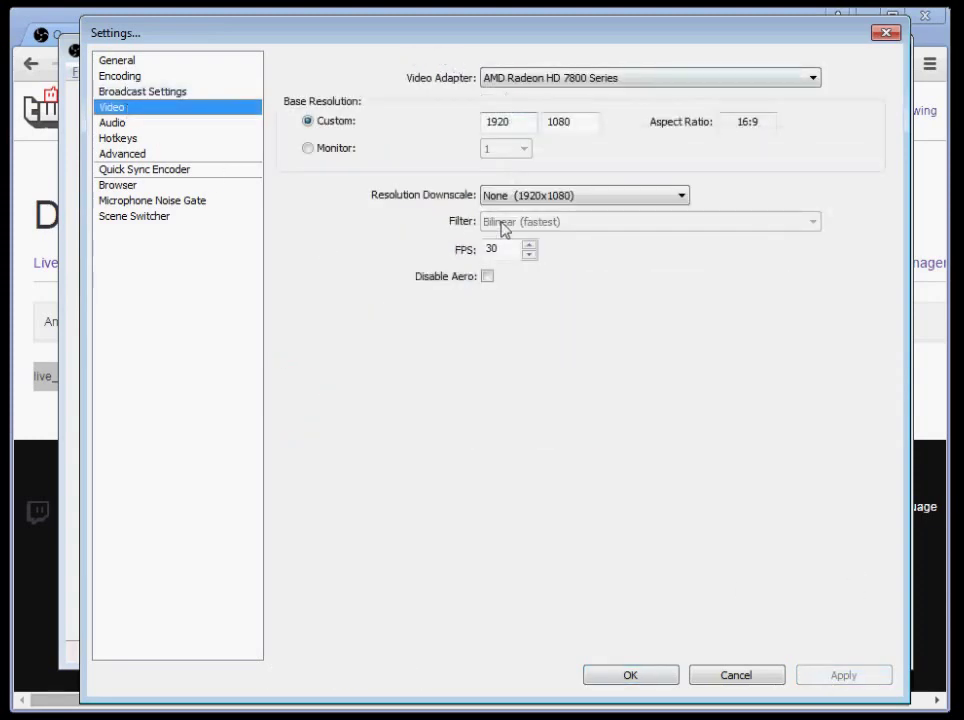
# - Keep the custom 1920x1080 base resolution instead of the monitor 1 resolution
pyautogui.moveTo(535, 122); pyautogui.dragTo(478, 118)
pyautogui.moveTo(587, 123); pyautogui.dragTo(545, 122)
pyautogui.click(308, 149)
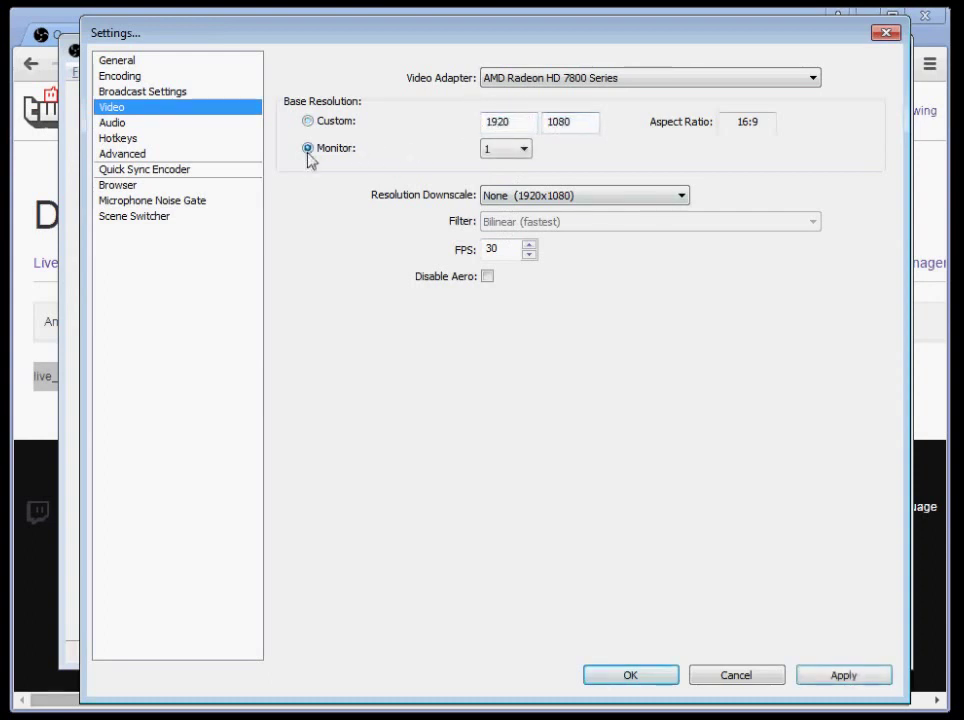
pyautogui.click(505, 149)
pyautogui.click(512, 172)
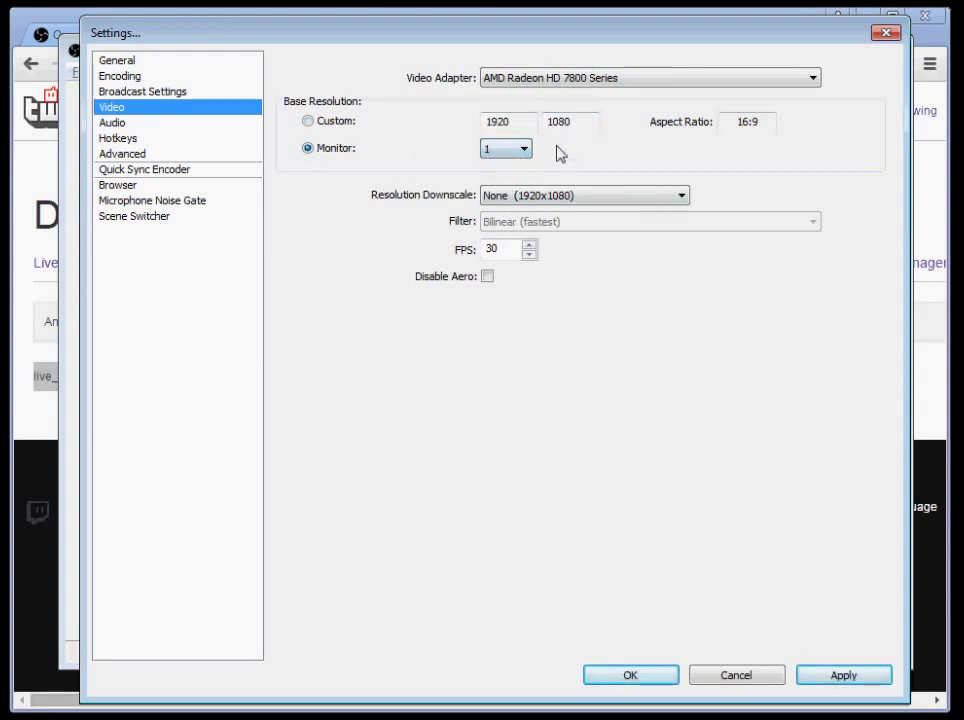
pyautogui.click(308, 121)
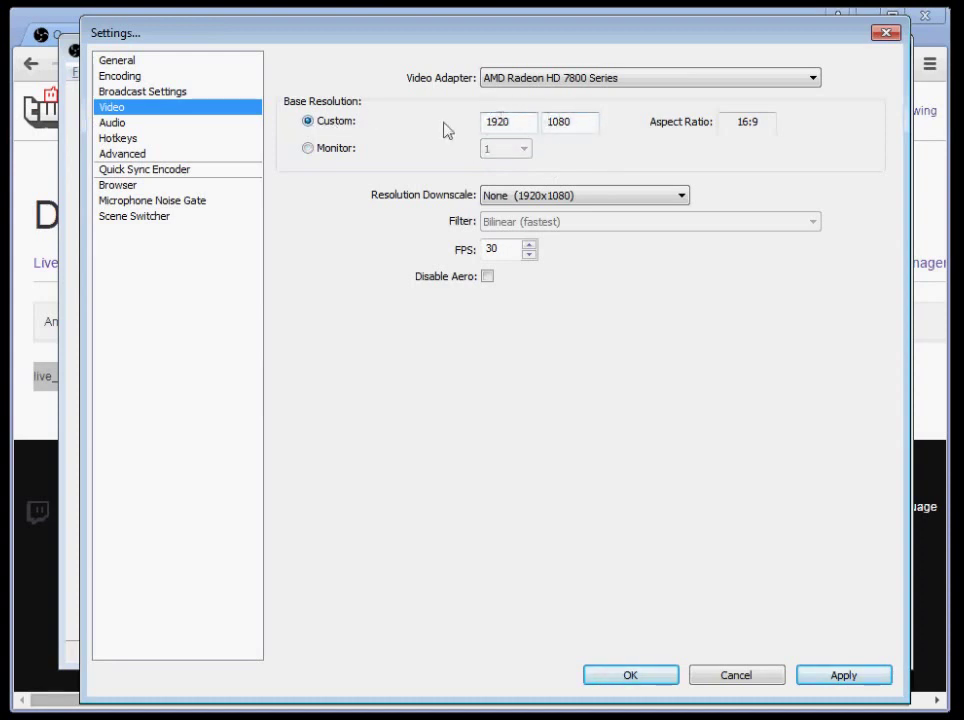
# - Apply a 2.25 (852x480) resolution downscale to the output
pyautogui.click(517, 198)
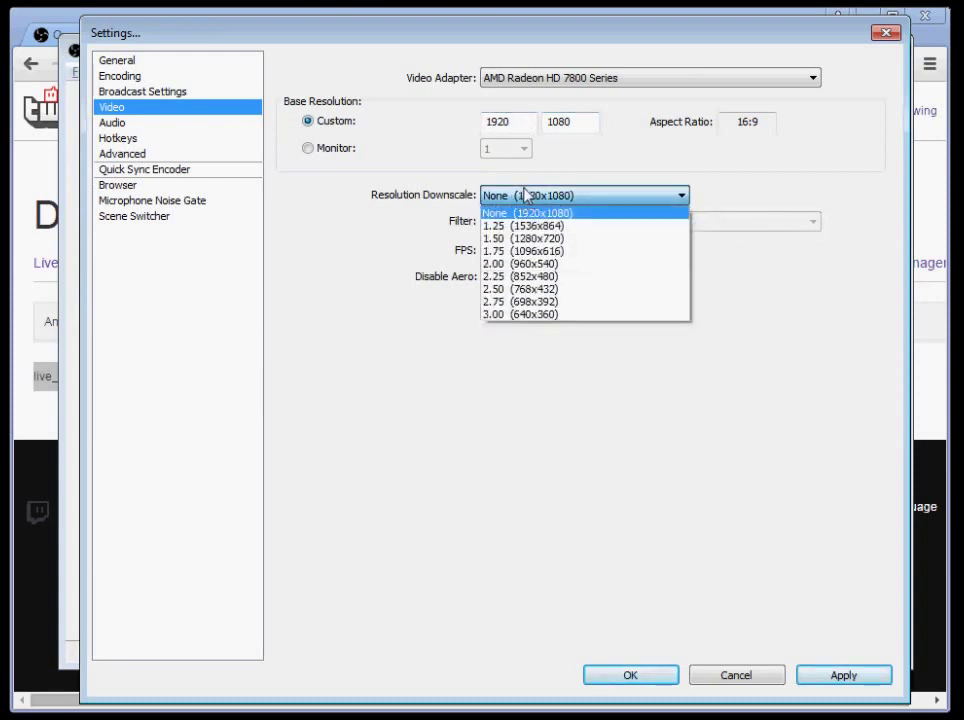
pyautogui.click(570, 277)
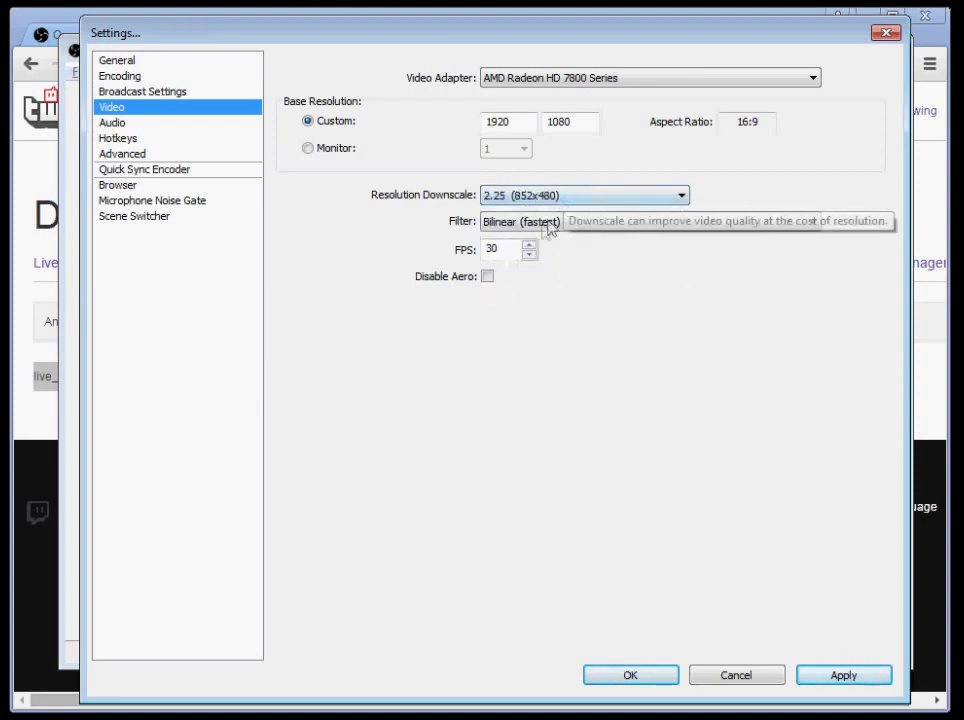
pyautogui.click(835, 677)
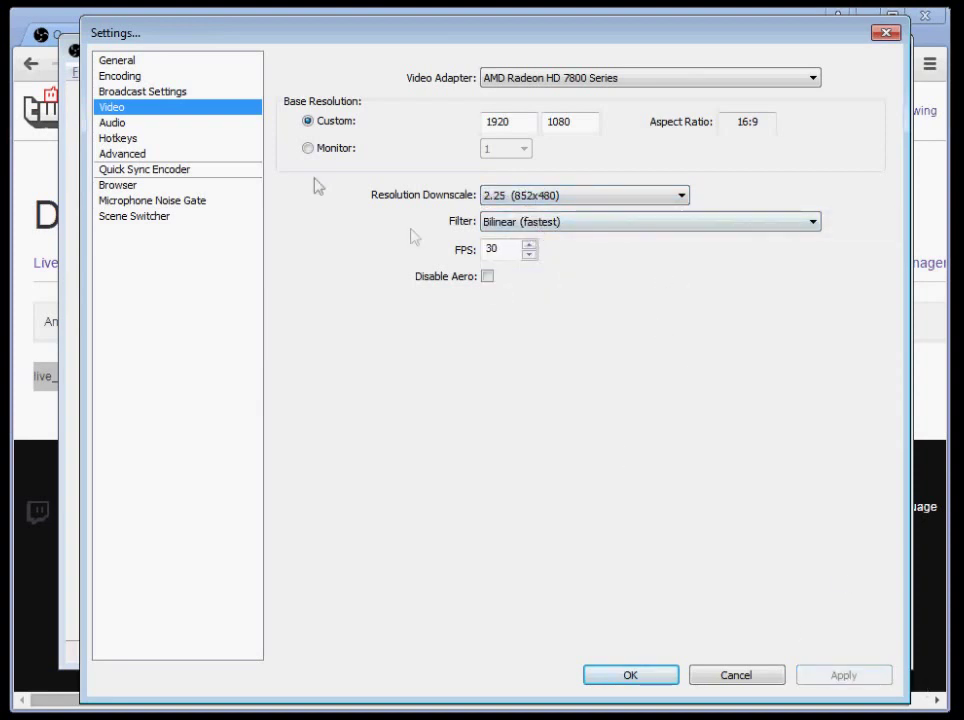
pyautogui.click(140, 124)
# - Keep desktop audio at Default, set the microphone device to Default, and apply
pyautogui.click(532, 77)
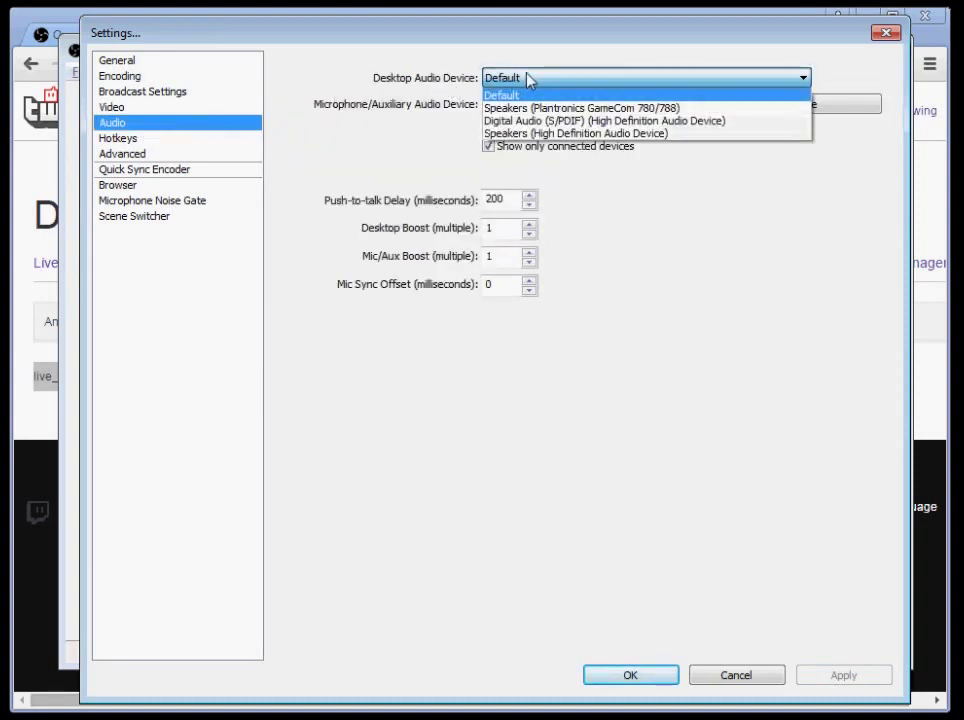
pyautogui.click(525, 92)
pyautogui.click(518, 108)
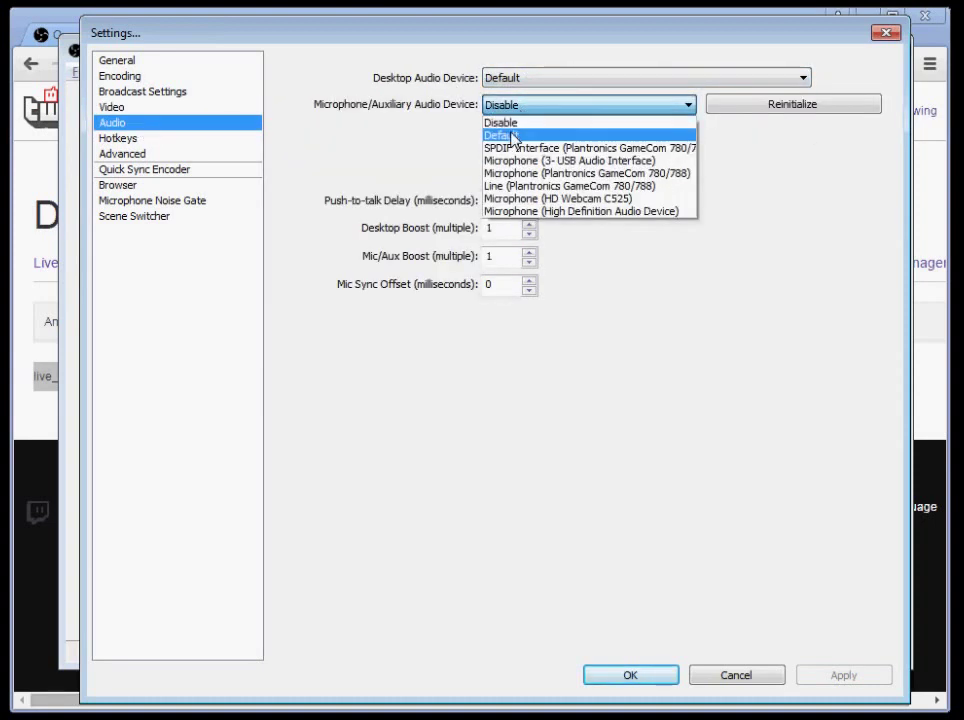
pyautogui.click(515, 133)
pyautogui.click(838, 680)
# - Browse the Hotkeys, Advanced and other settings pages, then cancel out of Settings
pyautogui.click(150, 138)
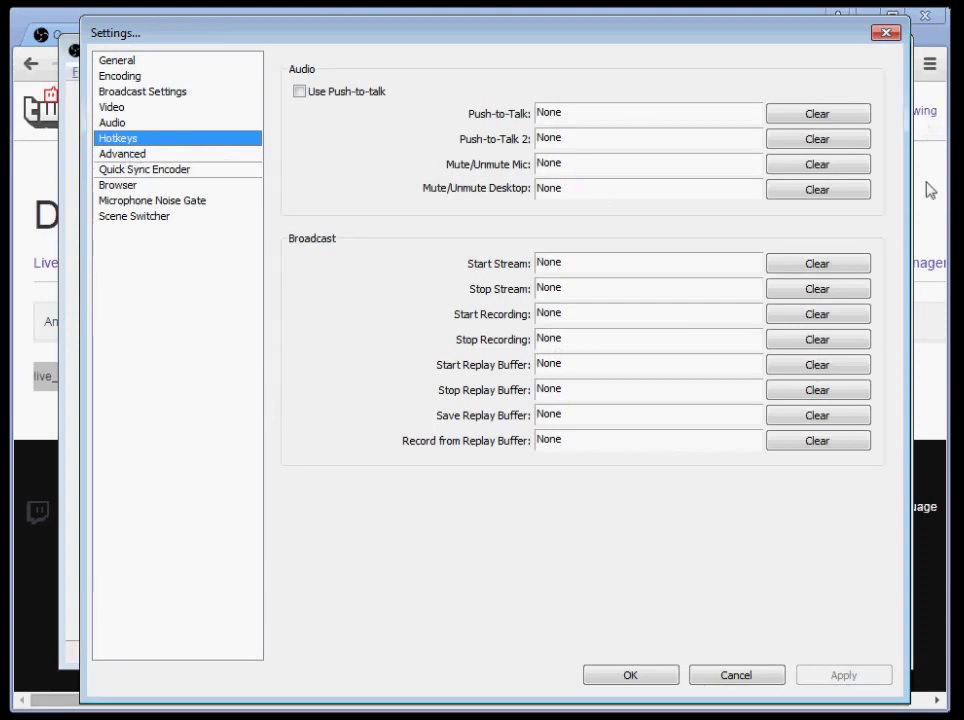
pyautogui.click(176, 154)
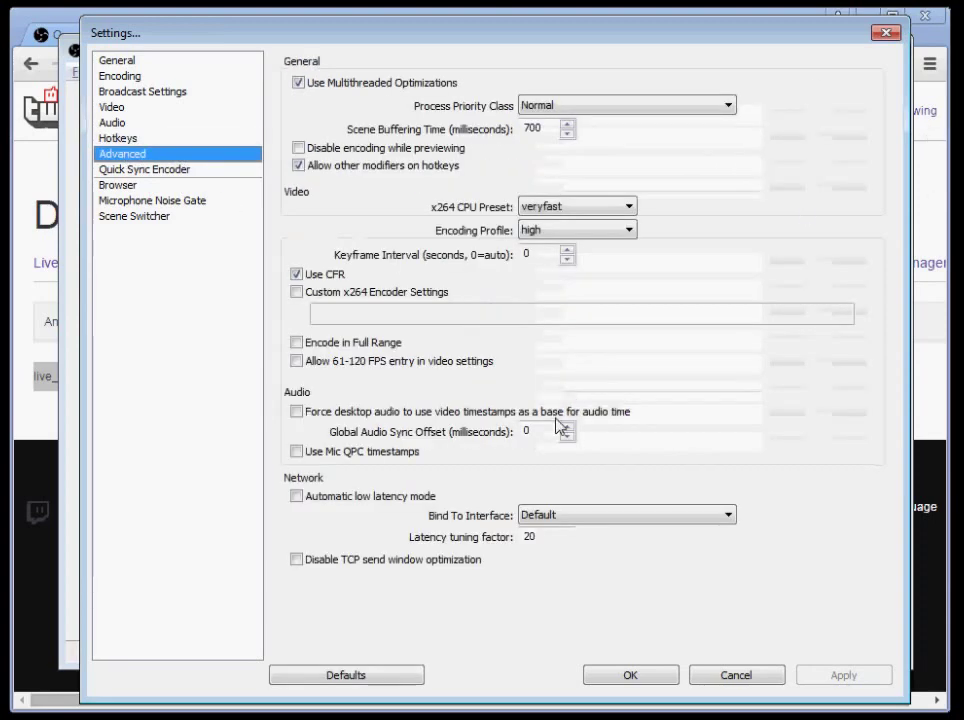
pyautogui.click(150, 184)
pyautogui.press('Up')
pyautogui.click(735, 675)
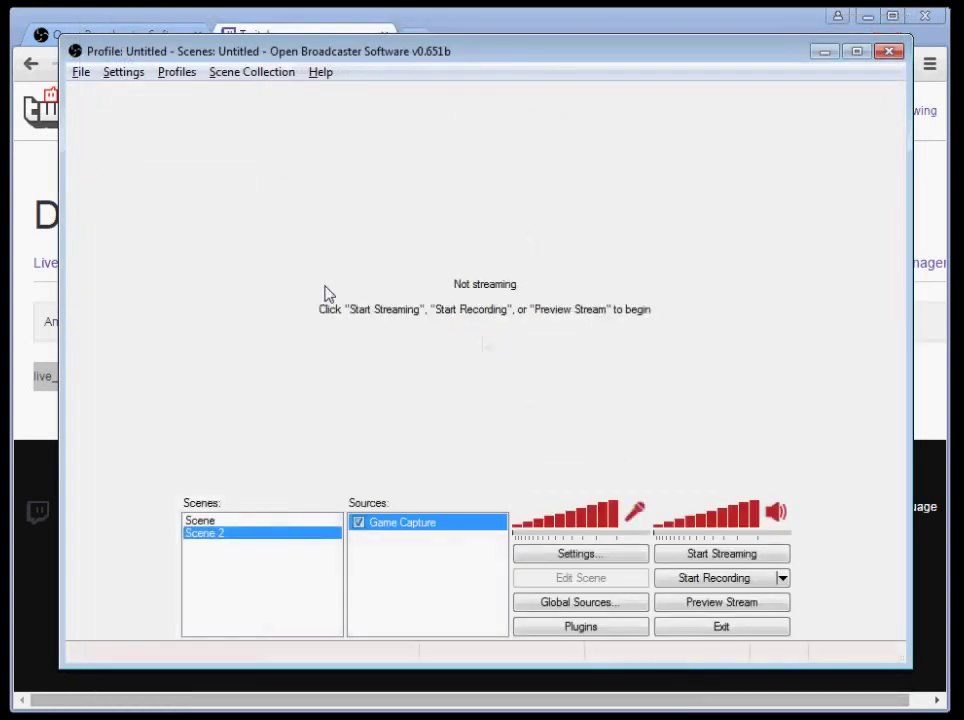